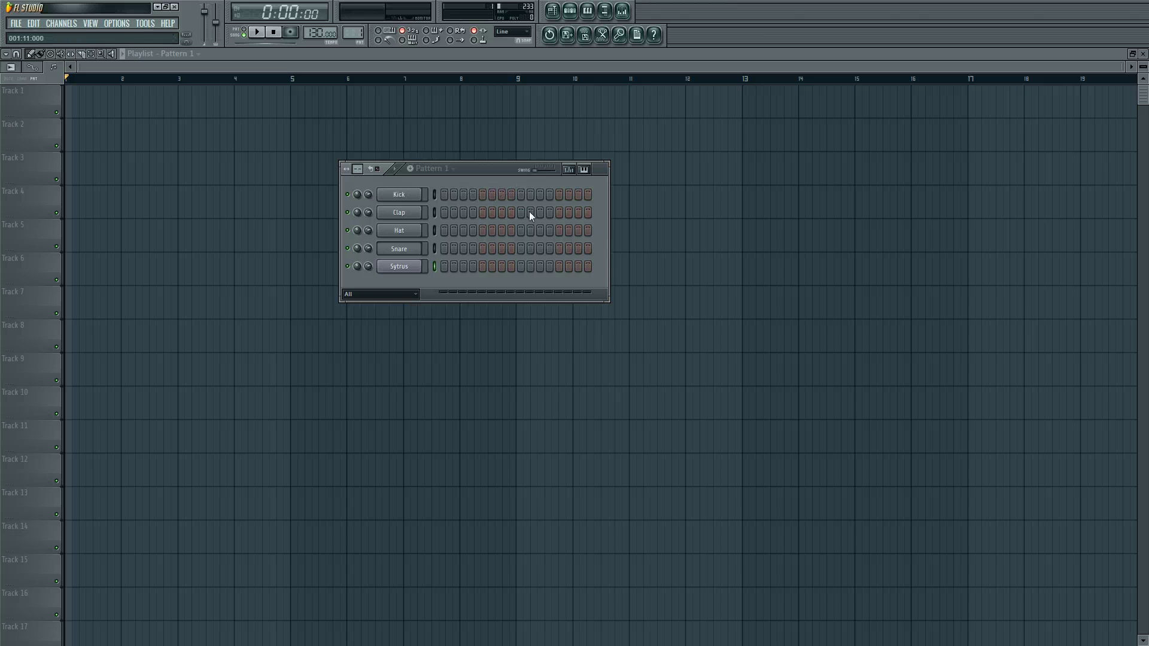
- Play the pattern briefly and stop playback
key(space)
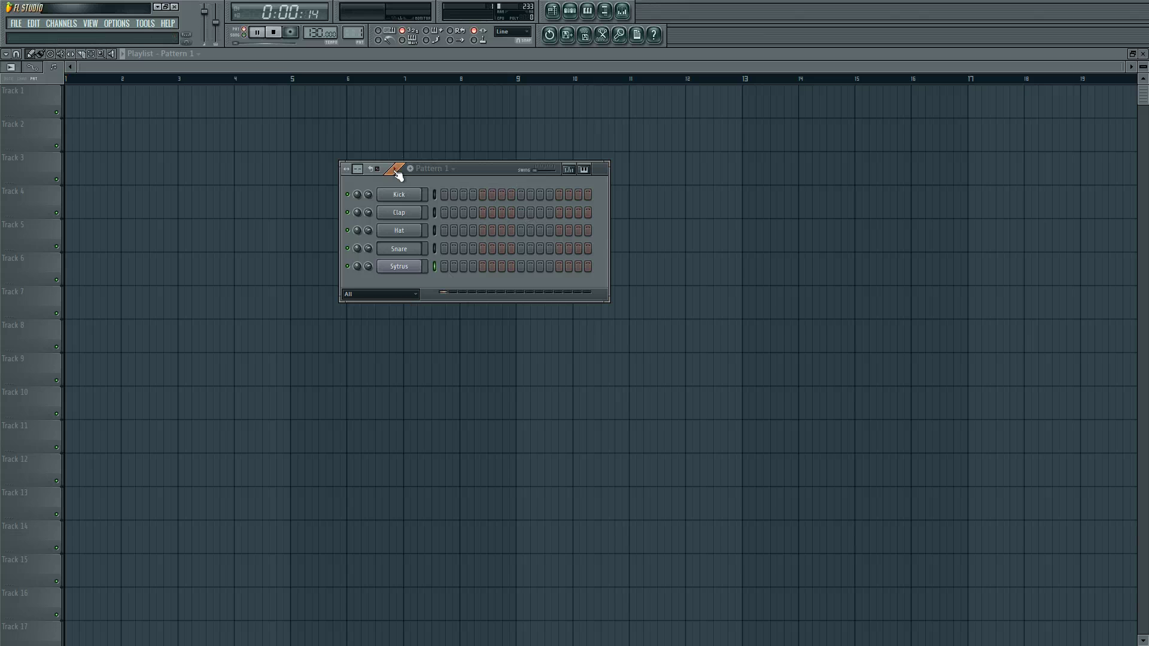
key(space)
key(space)
key(space)
- Turn on Kick step 9 and Clap step 13, then audition the beat and stop it
click(521, 195)
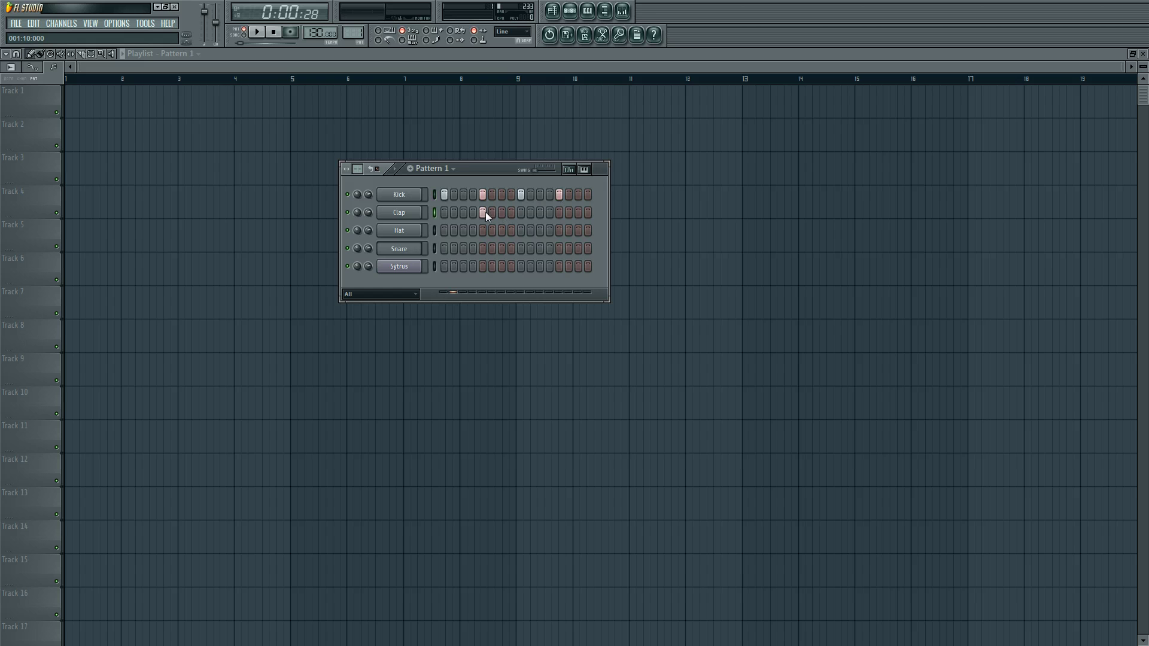
click(559, 213)
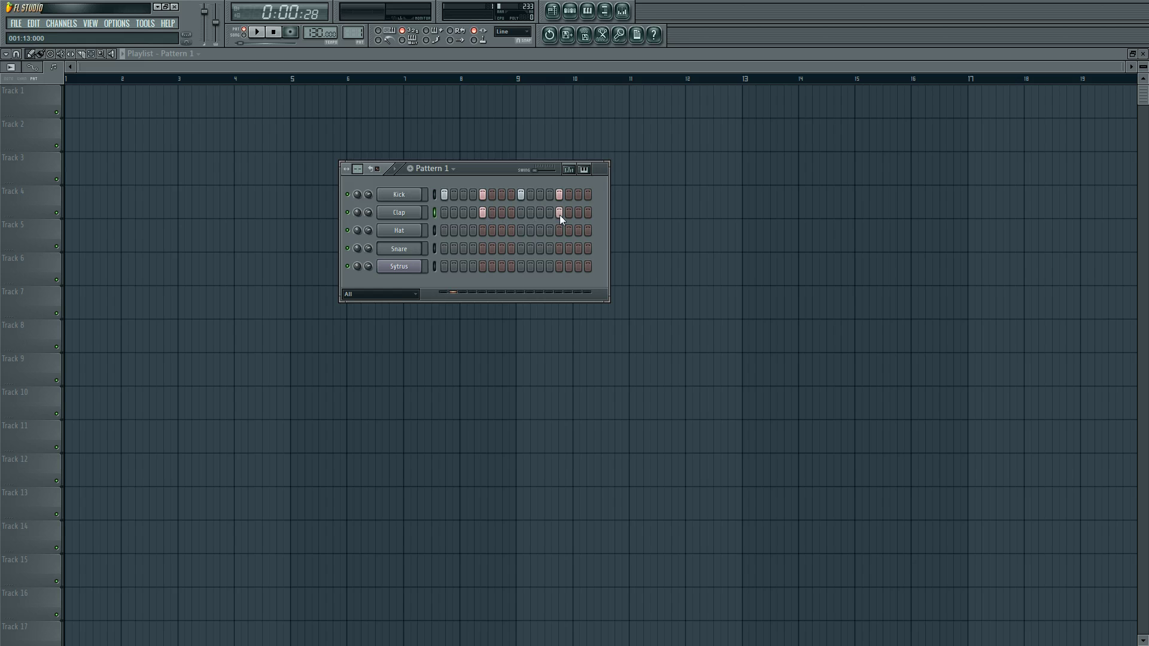
click(403, 172)
click(403, 172)
- In the Kick channel settings, preview DNC_Clap_2.wav but close the browser without loading it
click(396, 200)
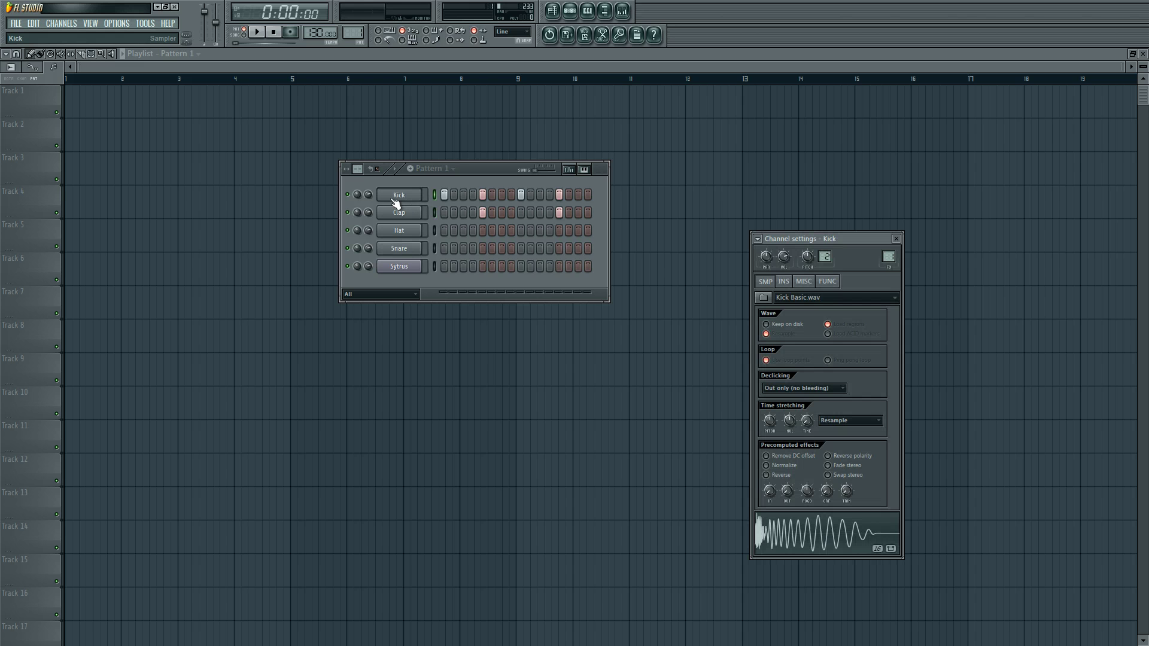
click(770, 301)
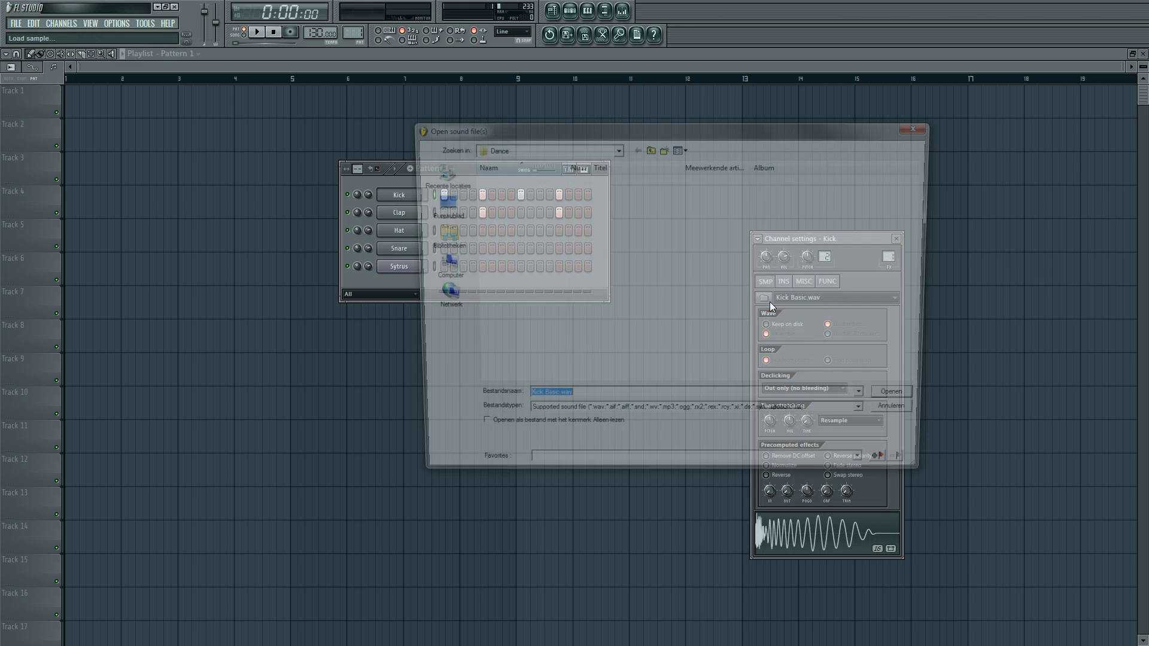
click(646, 246)
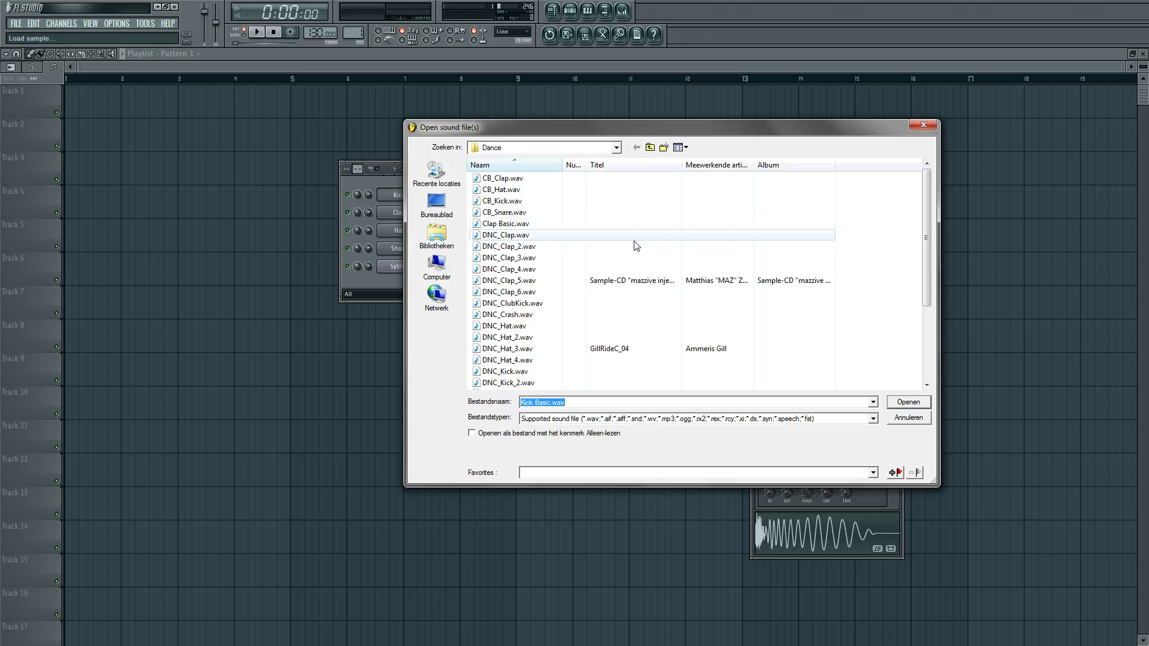
scroll(647, 251, down, 5)
scroll(647, 252, up, 5)
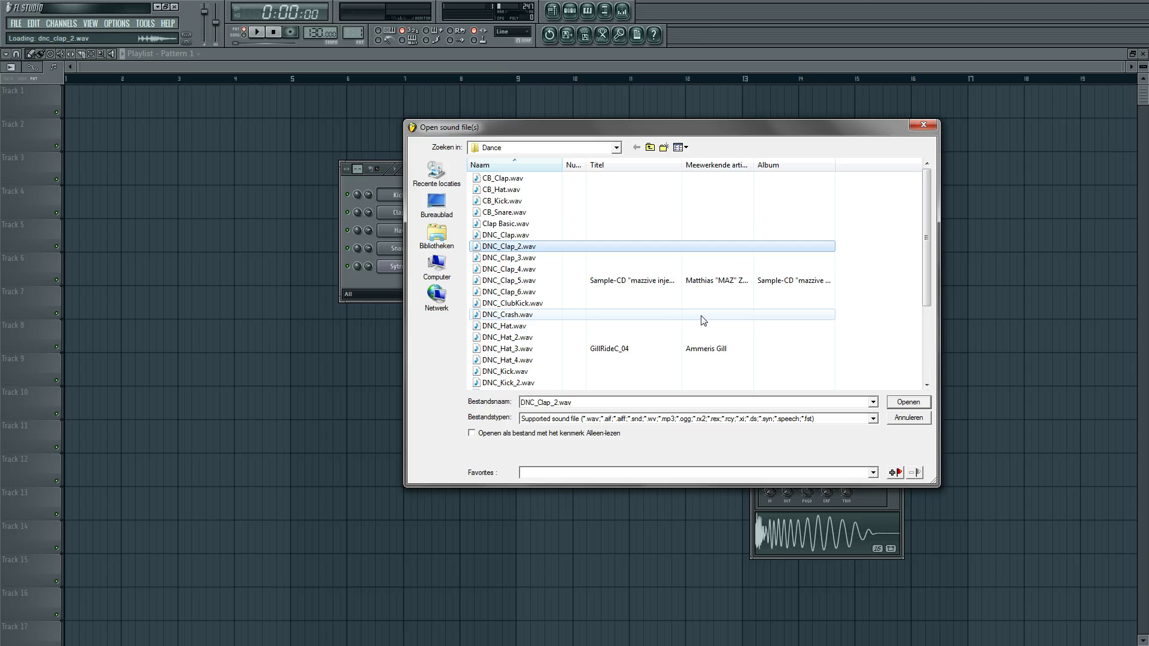
click(923, 124)
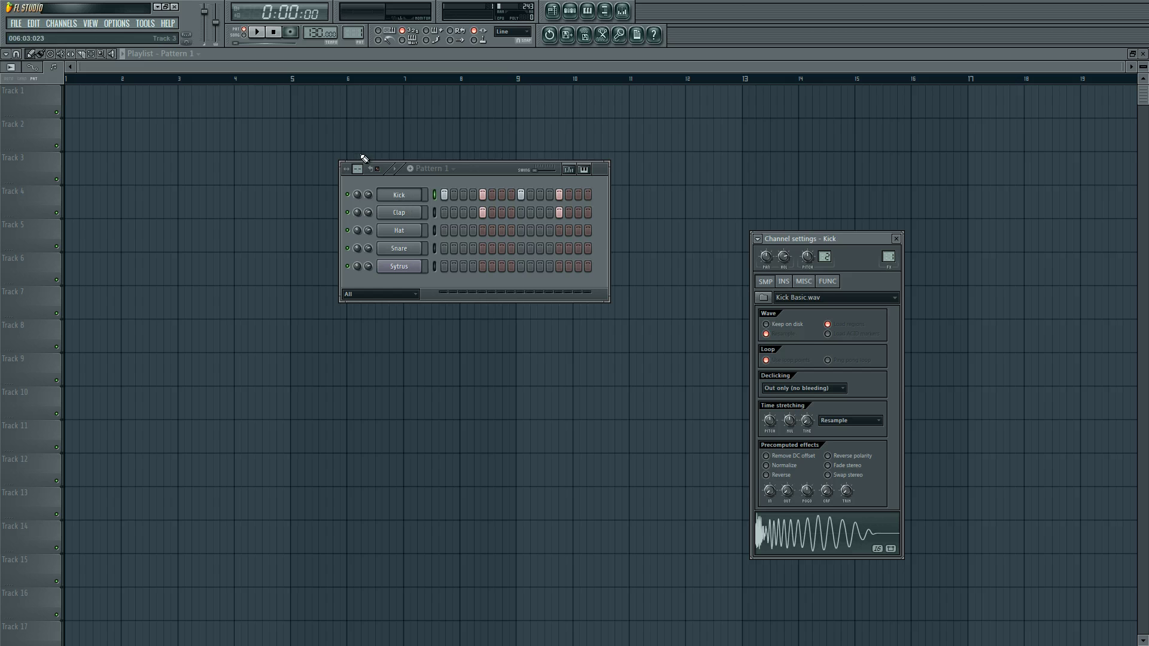
- Insert an Audio Clip channel from the Kick channel menu, leaving it with no sample
right_click(402, 198)
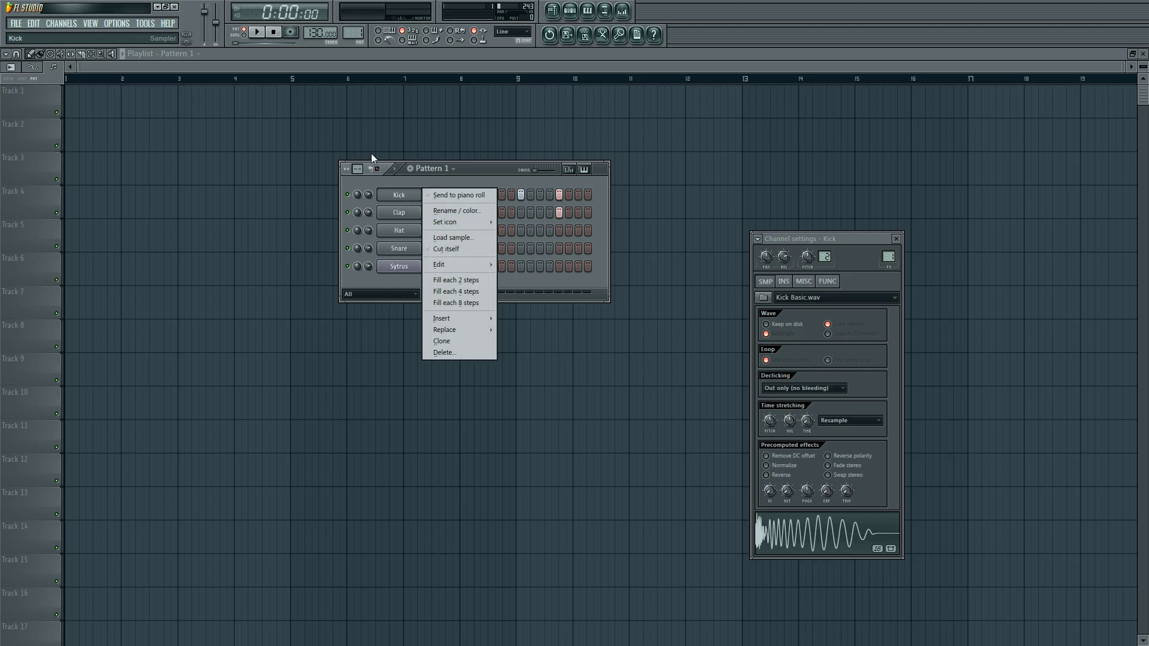
mouse_move(489, 320)
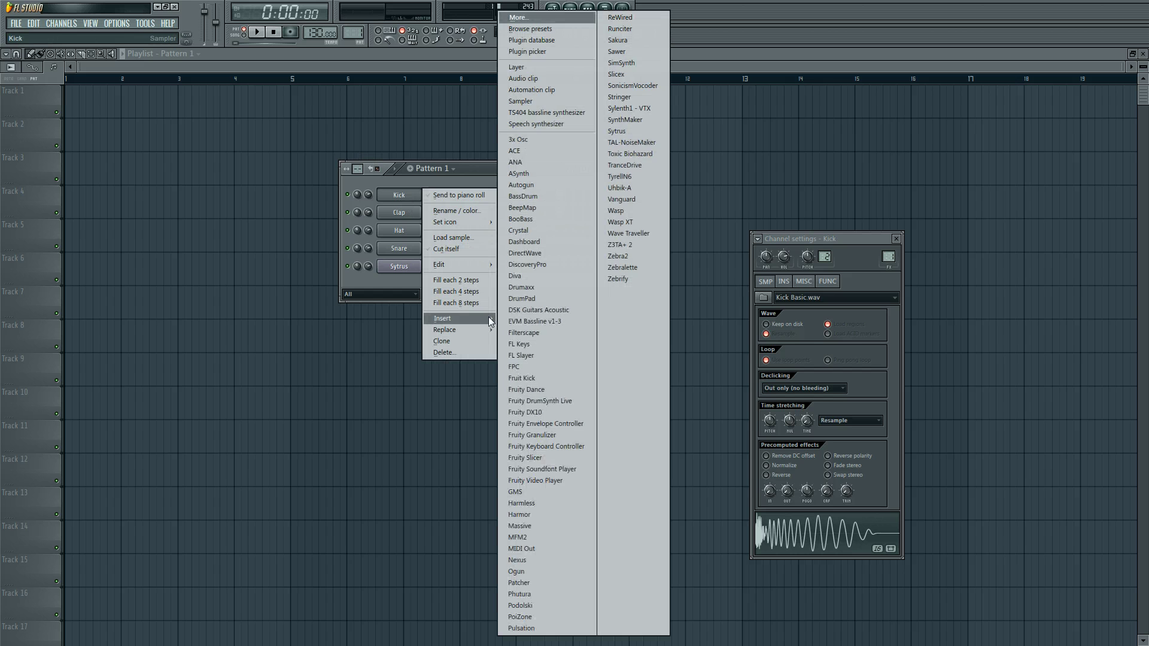
click(523, 79)
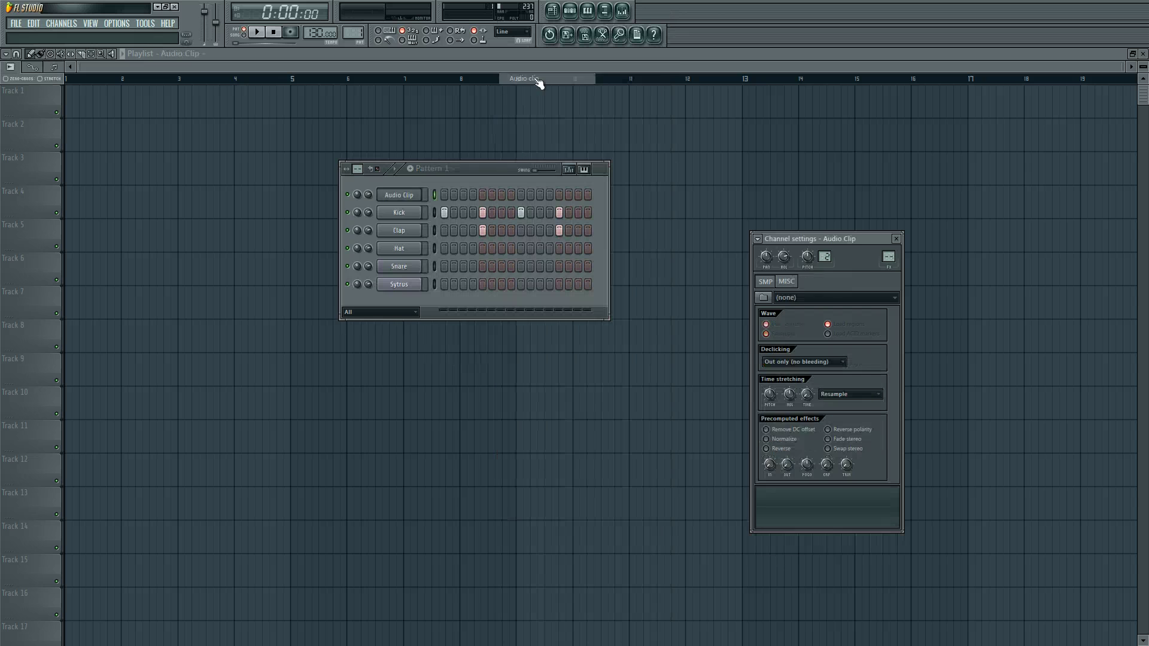
click(763, 298)
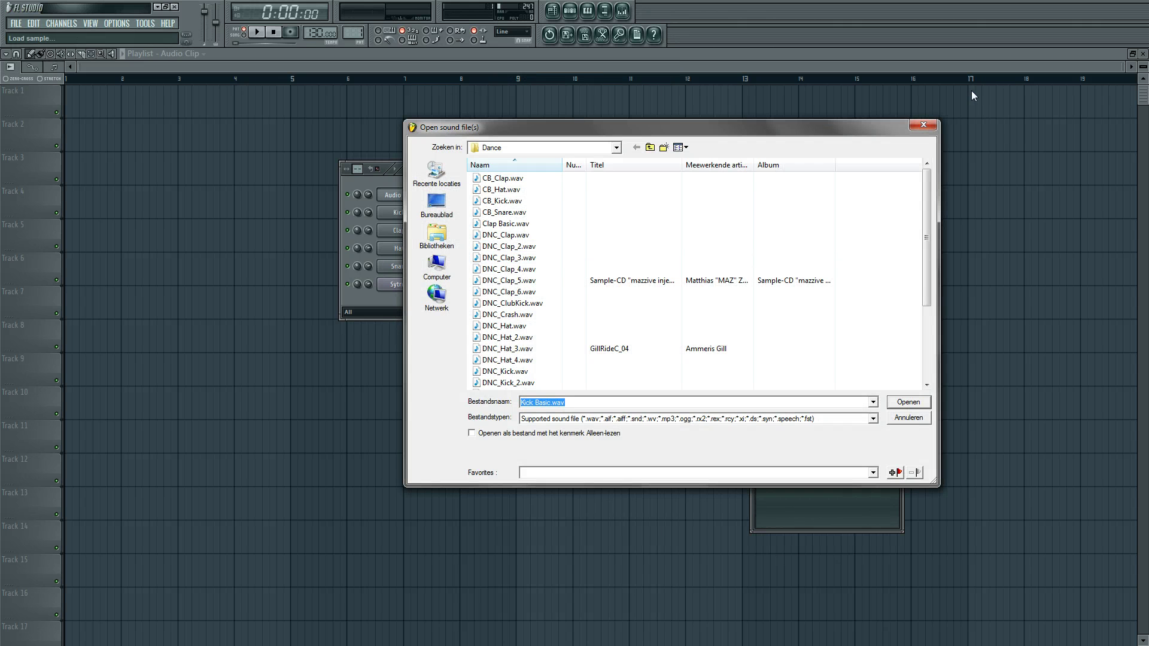
click(924, 124)
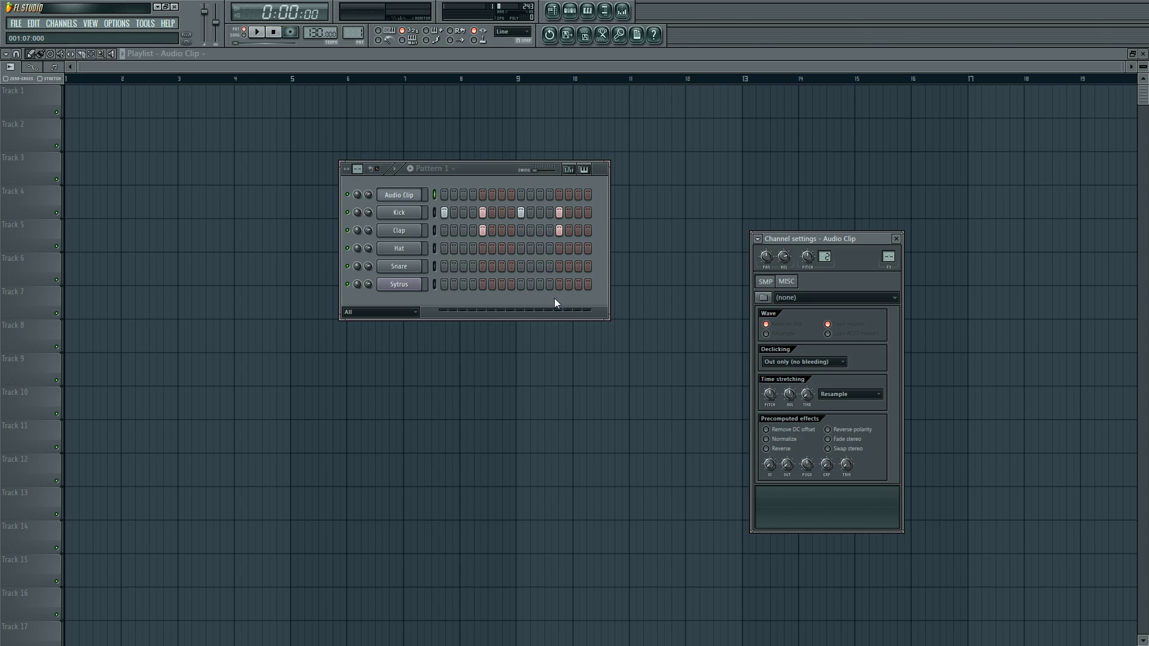
- Clear the Kick and Clap rows, then open and close Sytrus in the piano roll
click(444, 214)
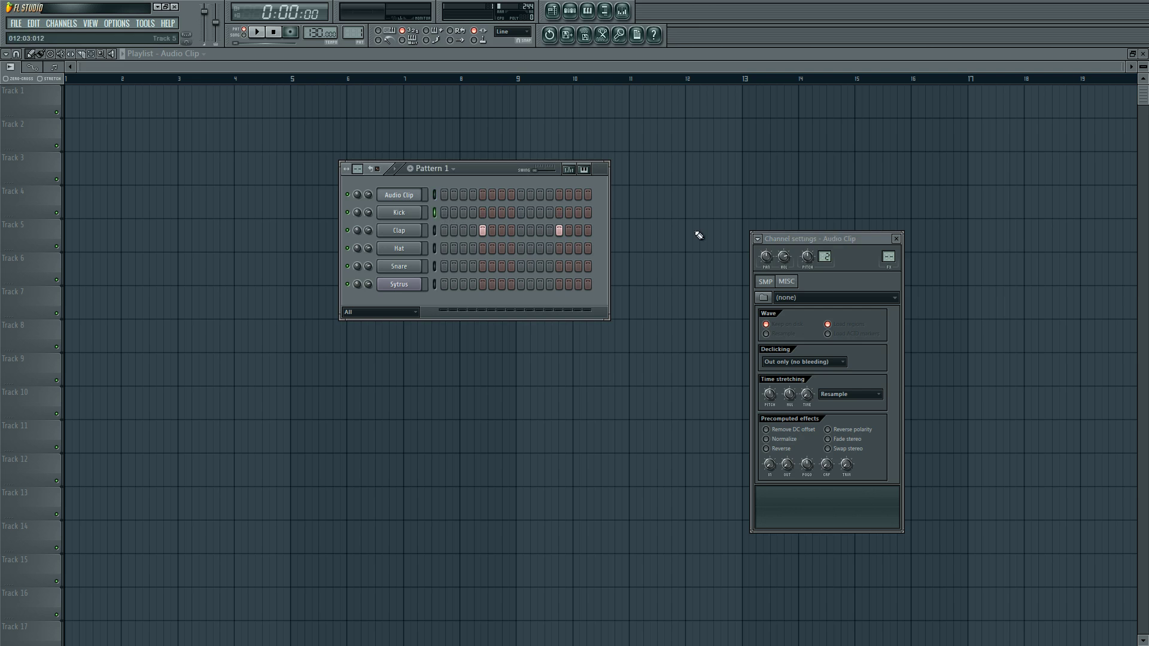
click(482, 230)
click(435, 284)
click(589, 13)
click(590, 15)
- Toggle the Snare and Sytrus mute lights and recentre the Sytrus panning
click(348, 266)
click(347, 284)
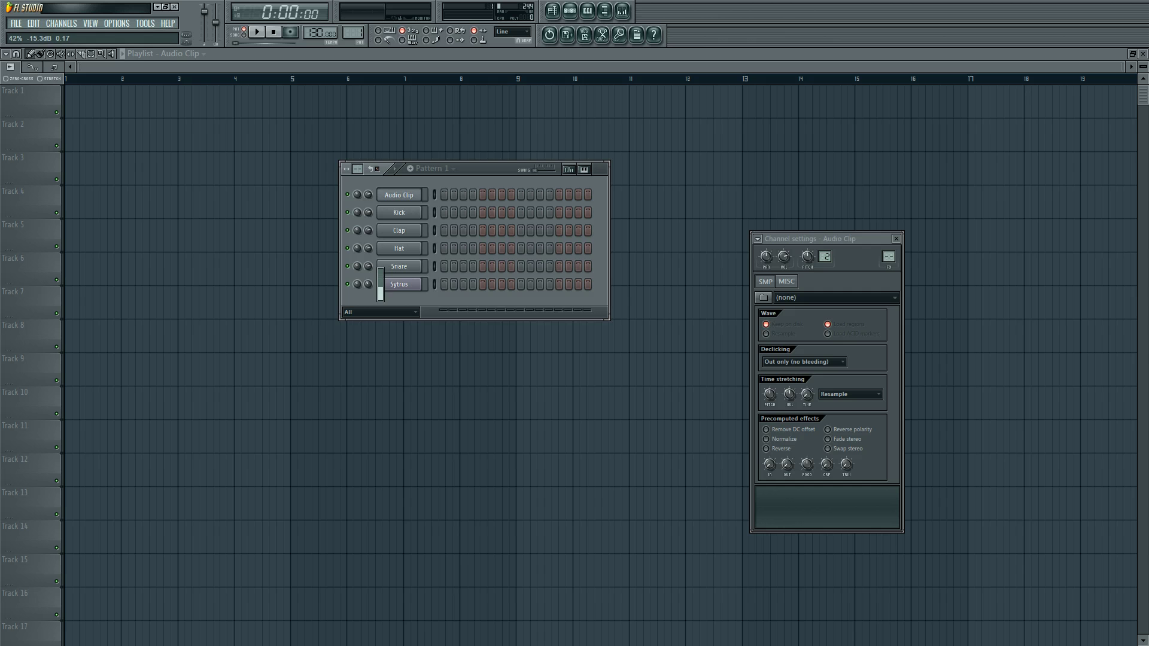
drag(358, 285, 355, 283)
- Audition the pattern, then set it to 32 steps and reposition the widened channel rack
key(space)
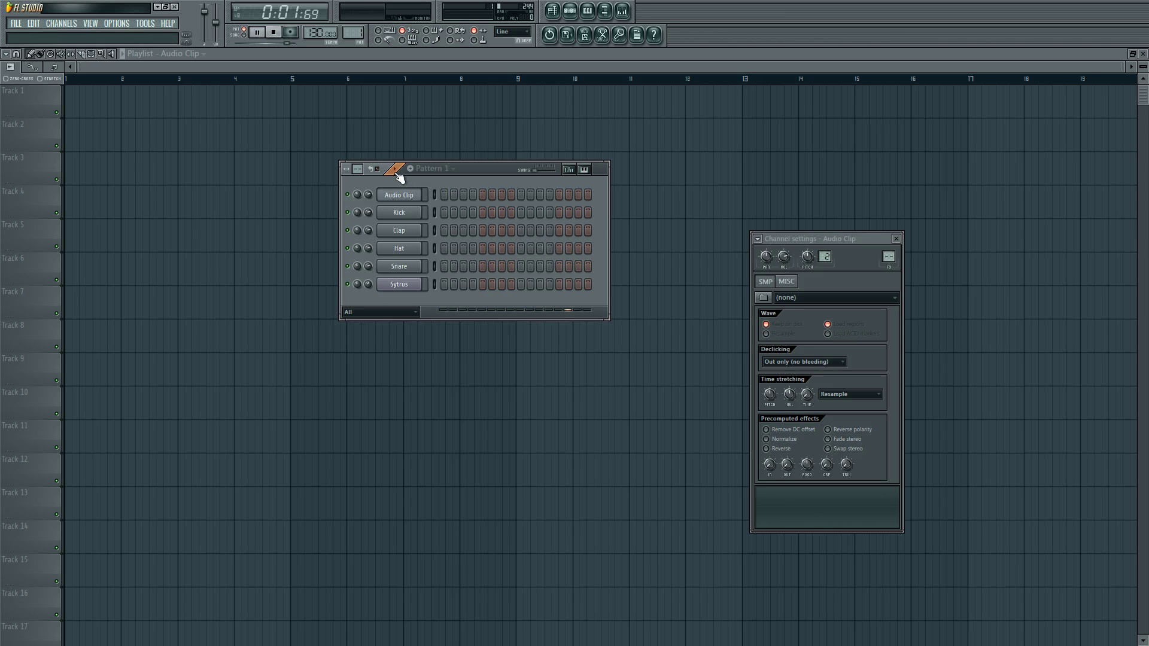
key(space)
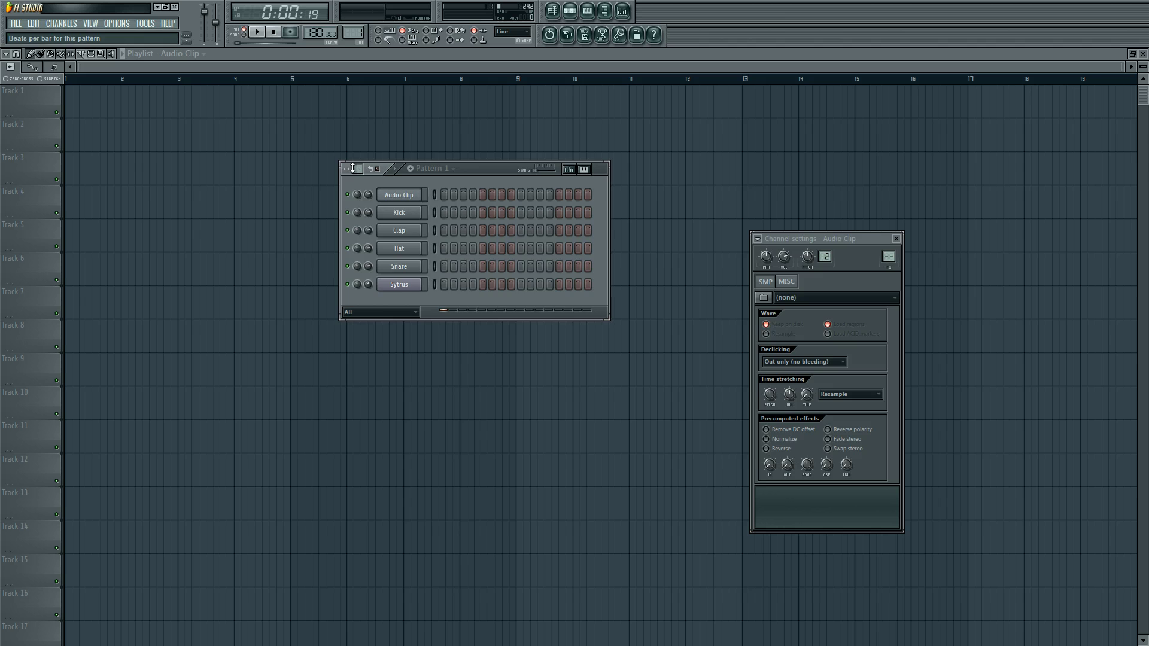
drag(353, 169, 317, 146)
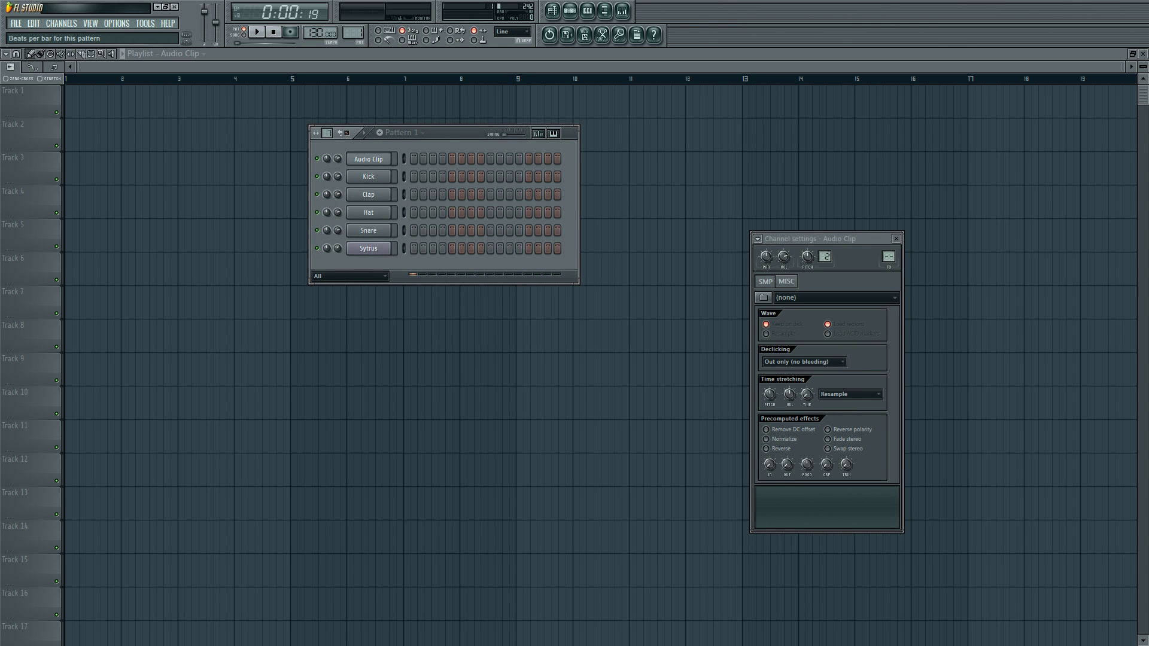
scroll(327, 133, up, 4)
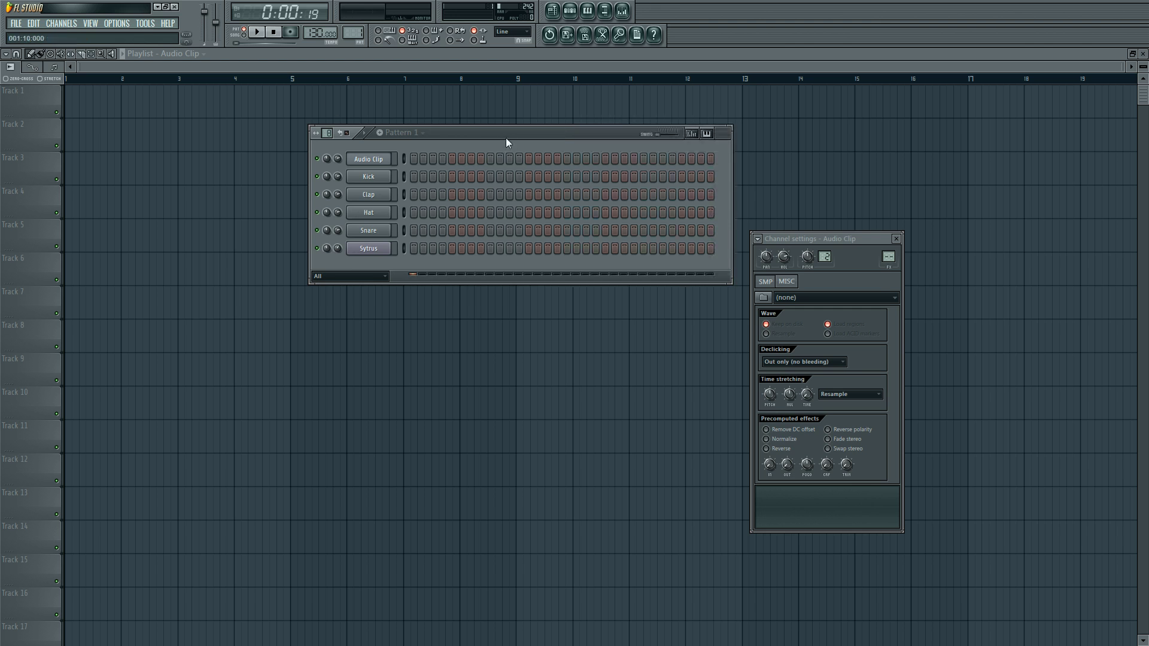
drag(506, 137, 369, 155)
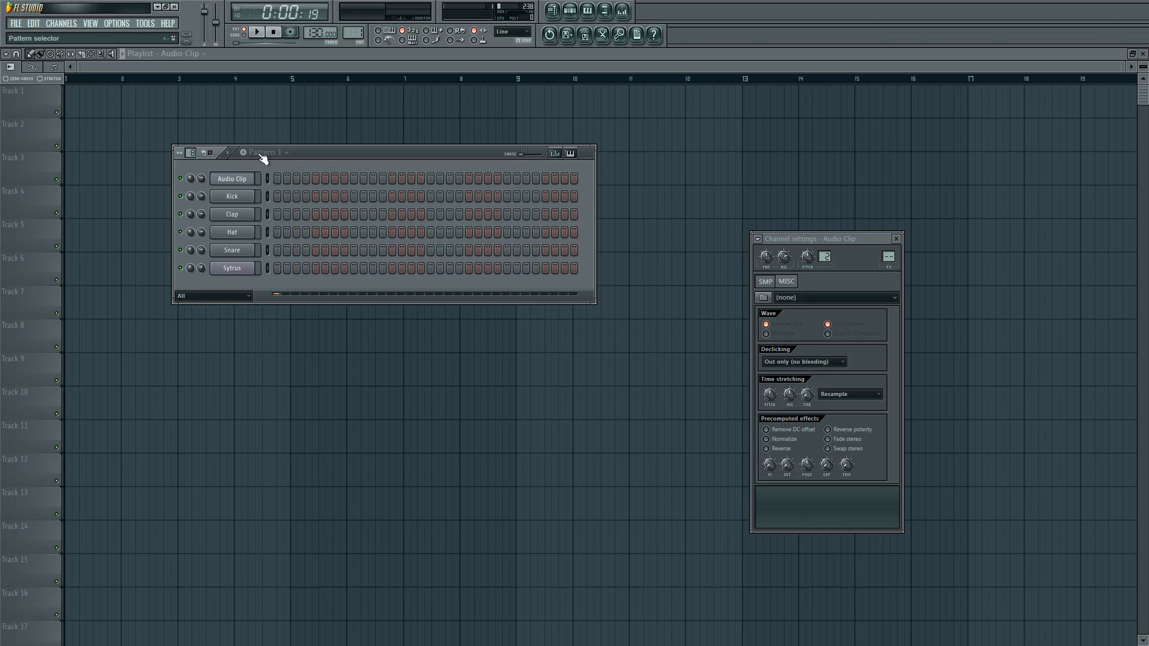
- Check Pattern 1's options, then filter the channel rack to Audio clips only
click(283, 154)
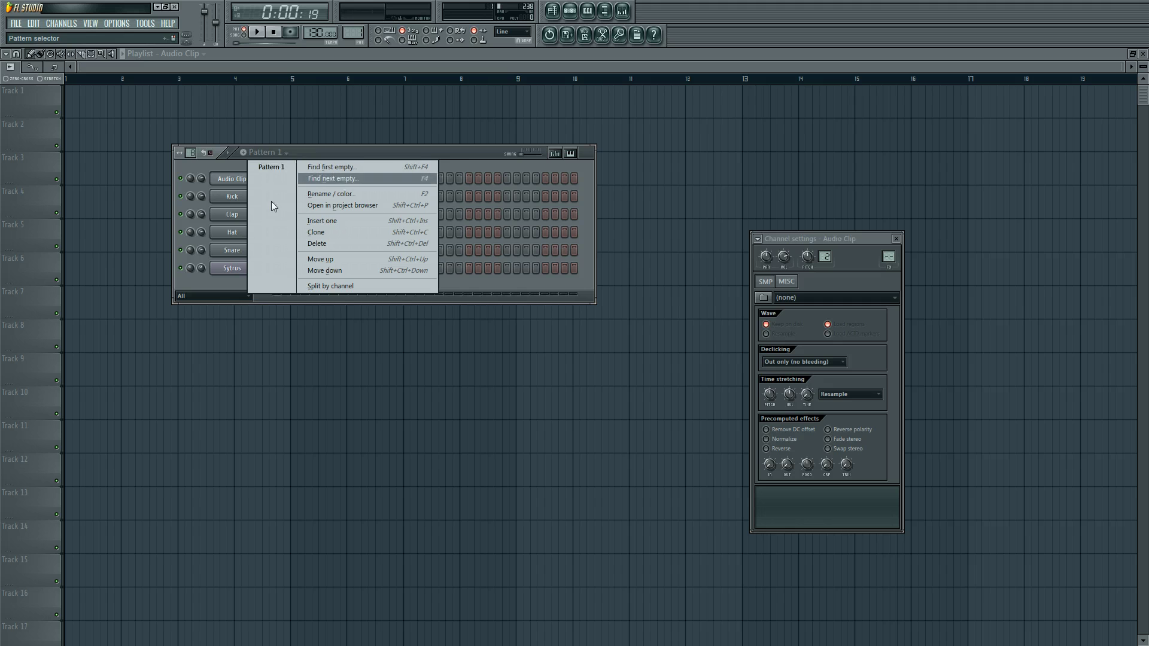
click(269, 172)
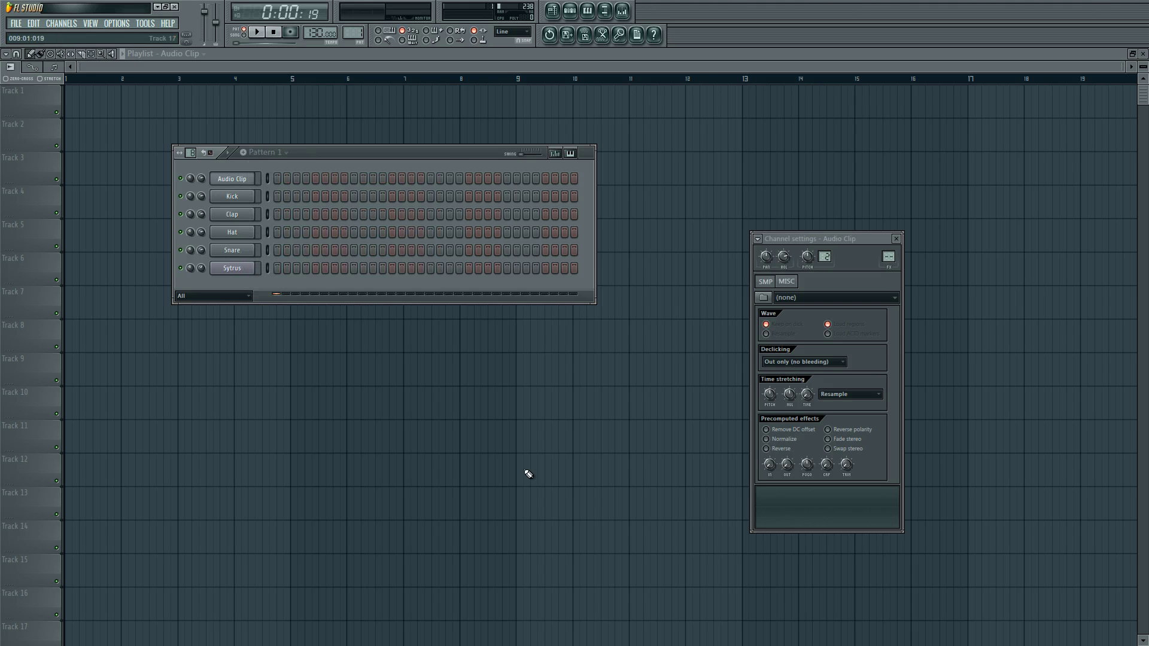
click(249, 298)
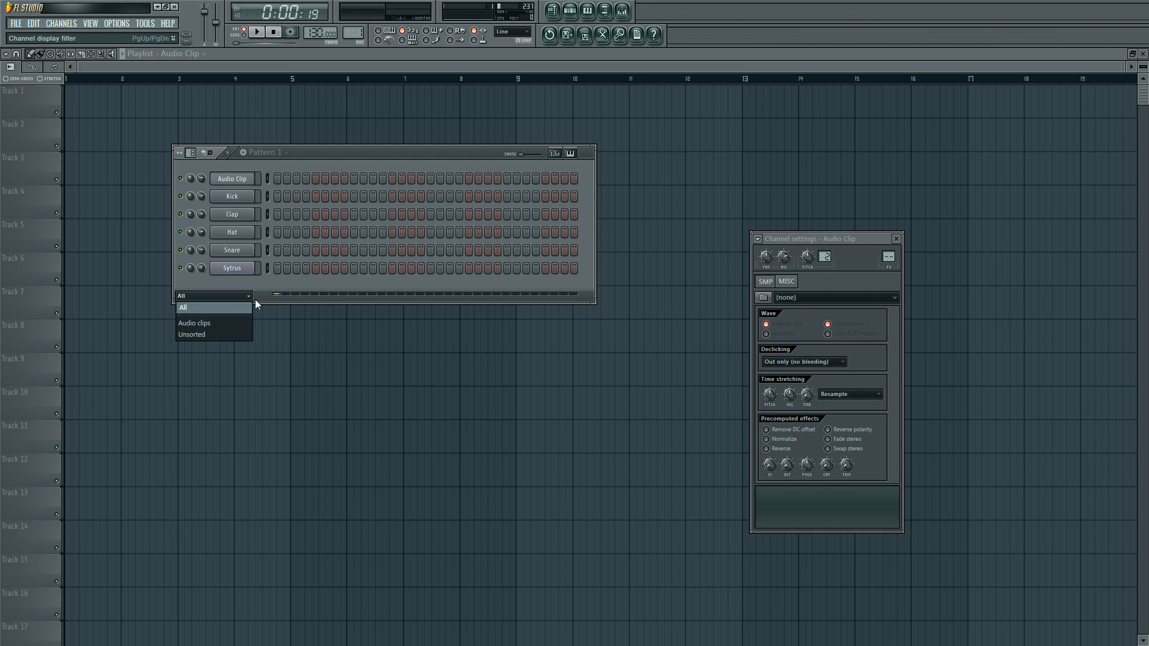
click(235, 330)
- Switch the channel filter to Unsorted, then back to All
click(228, 210)
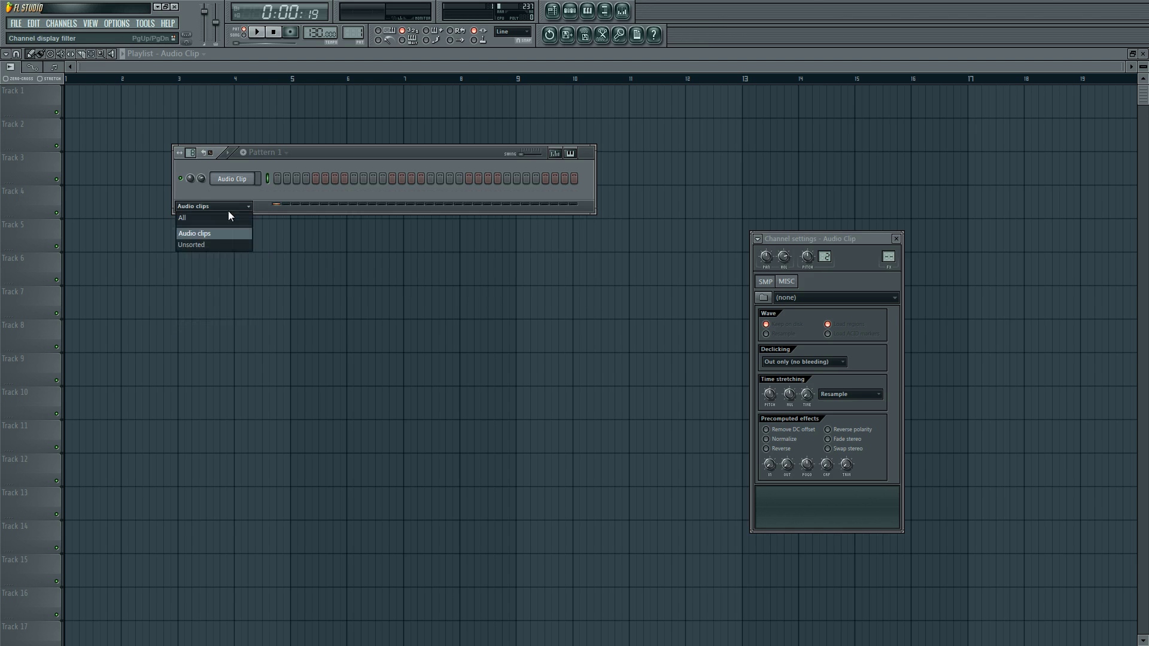
click(219, 246)
click(230, 278)
click(223, 291)
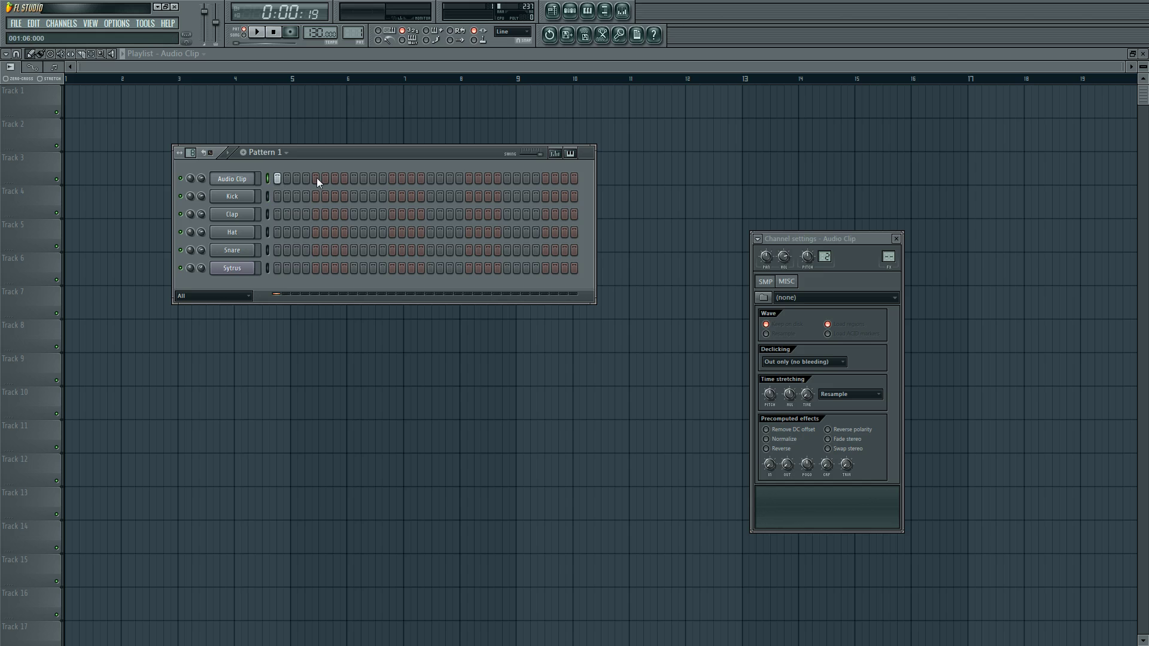
- Fill the Audio Clip channel every 4 steps and play it with swing set to 0%
right_click(238, 180)
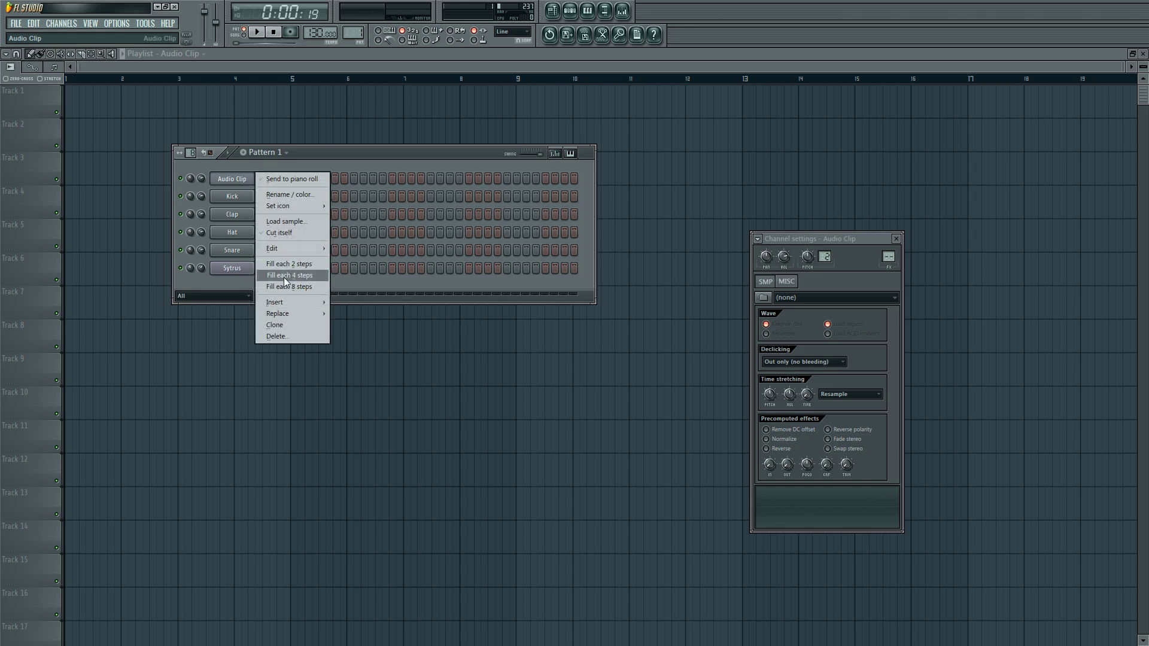
click(285, 276)
key(space)
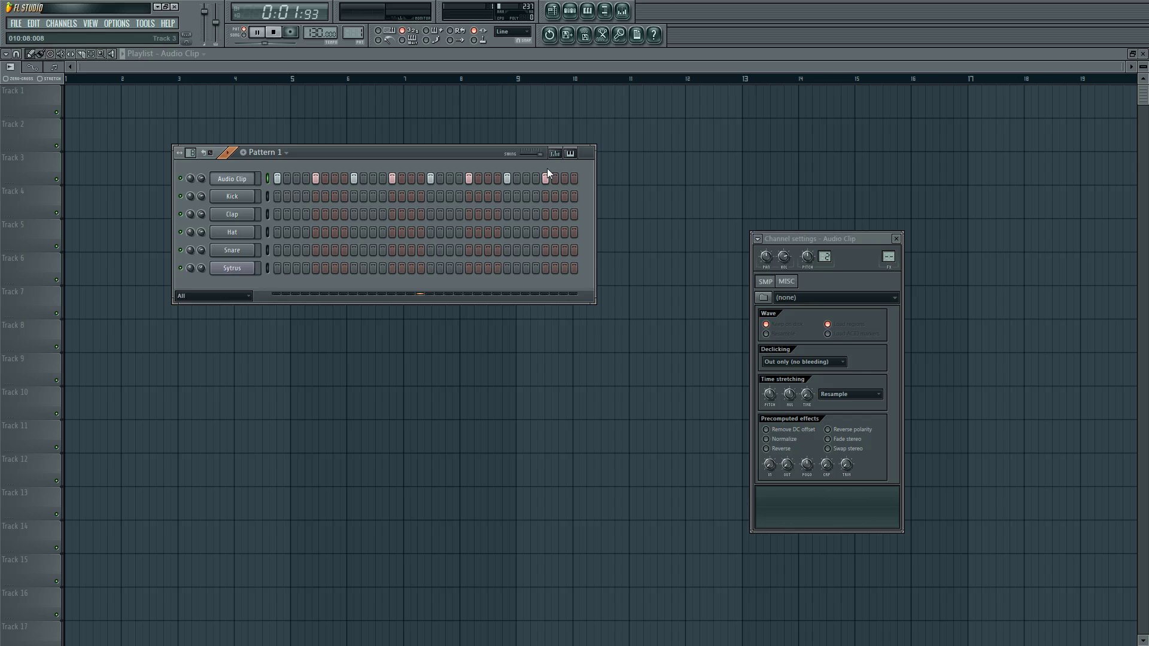
drag(538, 154, 521, 155)
key(space)
right_click(234, 185)
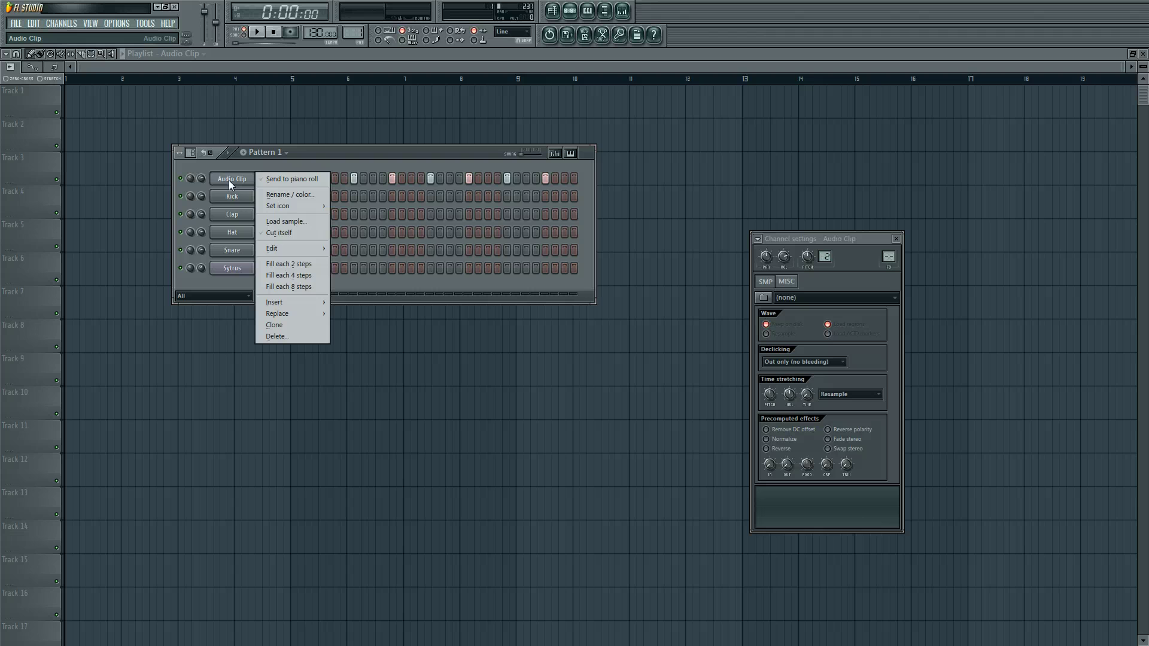
- In the Audio Clip piano roll, select all notes with Ctrl+A, delete them, and close it
click(294, 179)
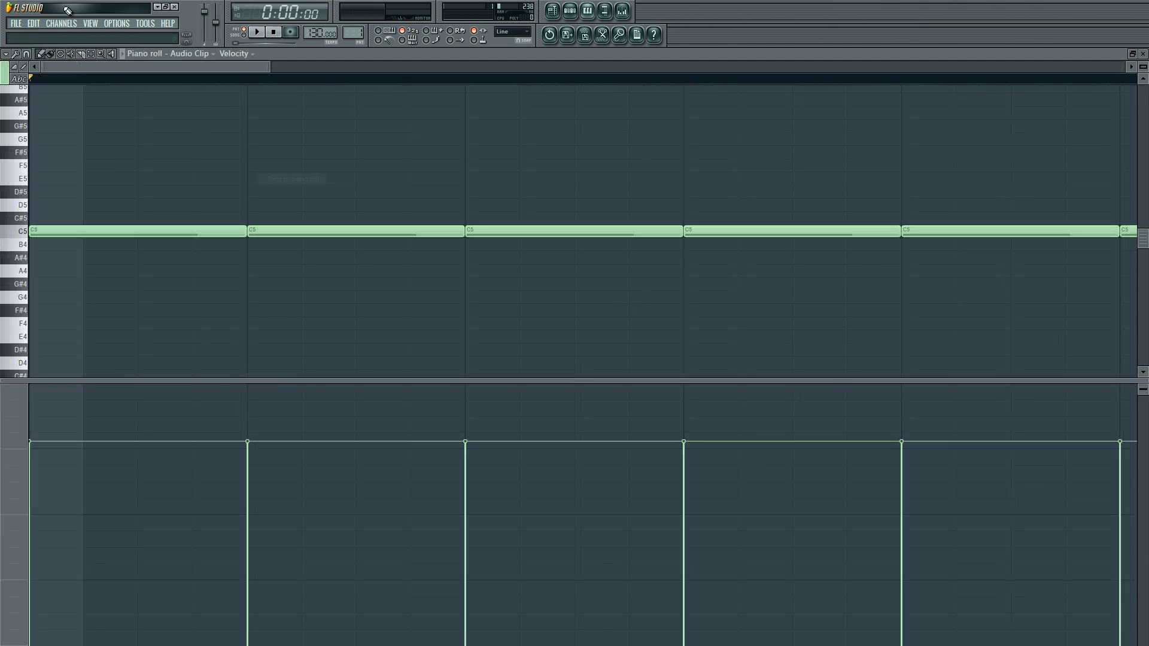
scroll(310, 205, down, 5)
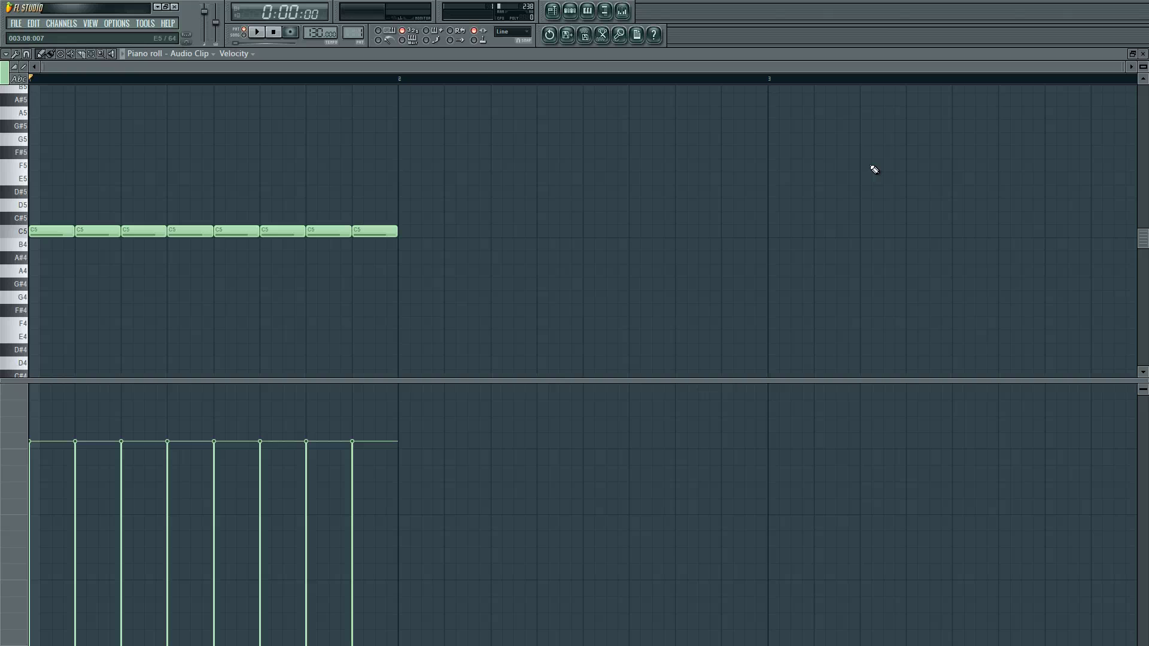
click(1143, 53)
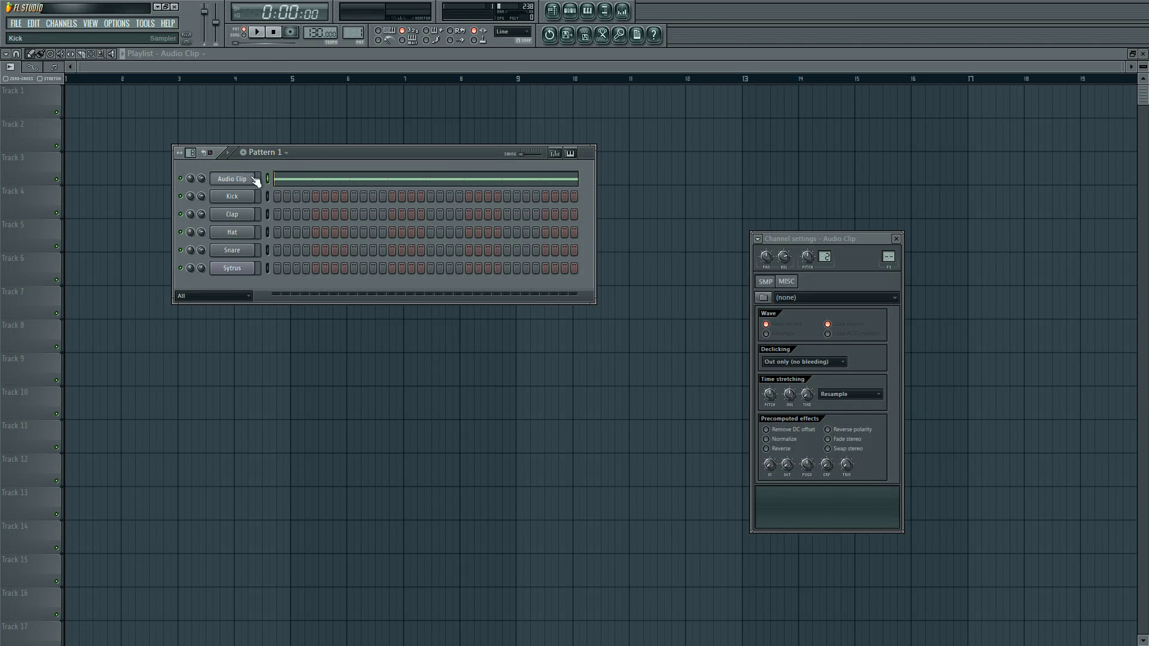
click(293, 179)
key(ctrl+a)
key(Delete)
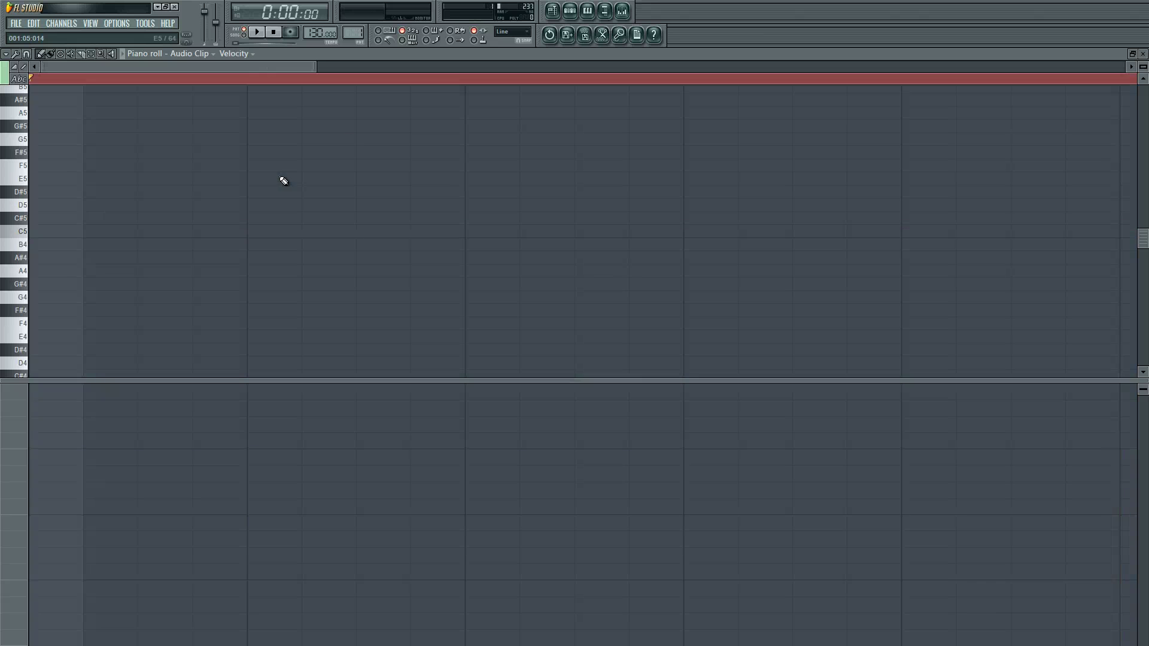
key(F7)
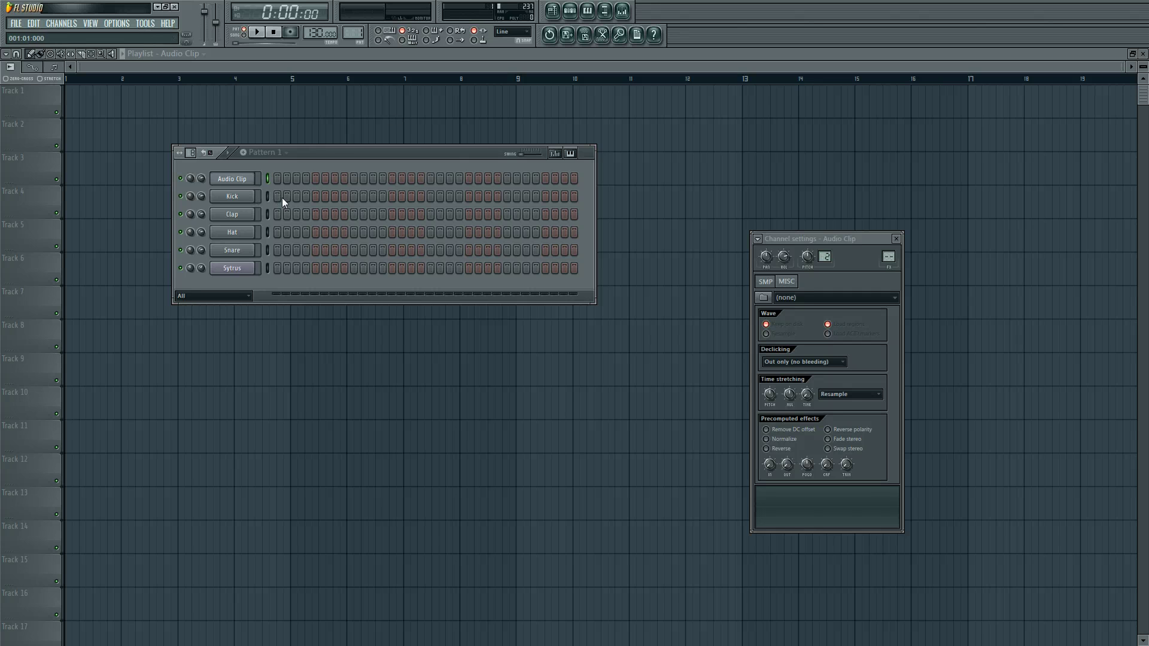
- Delete the Kick channel from its right-click menu and confirm with Ok
right_click(241, 196)
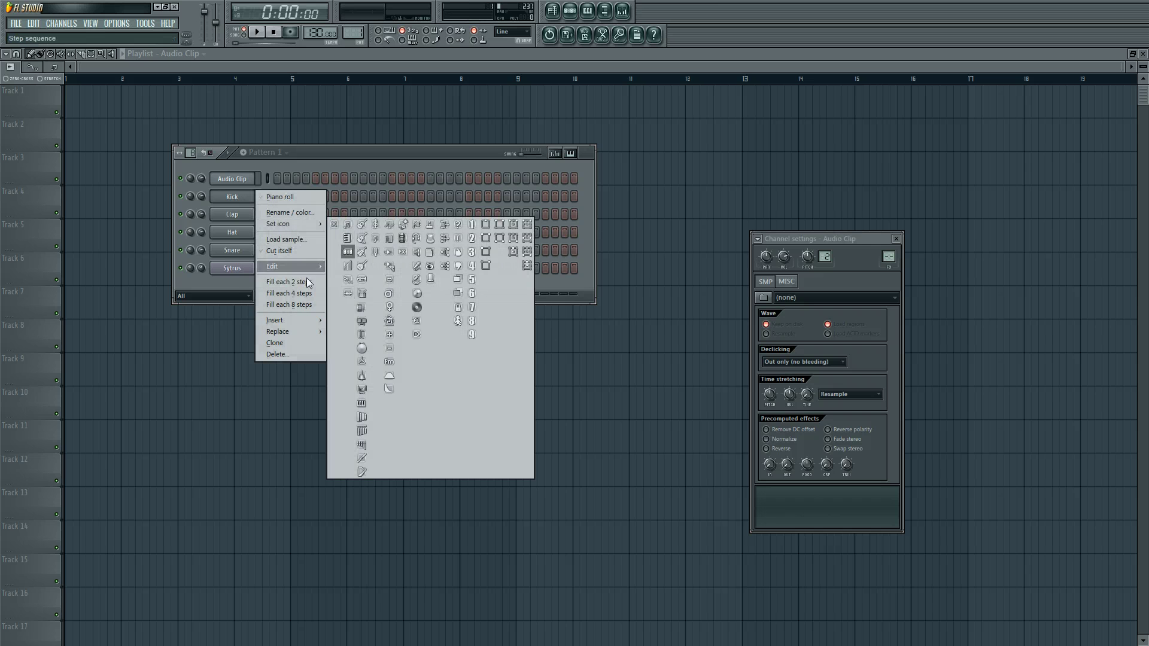
mouse_move(302, 333)
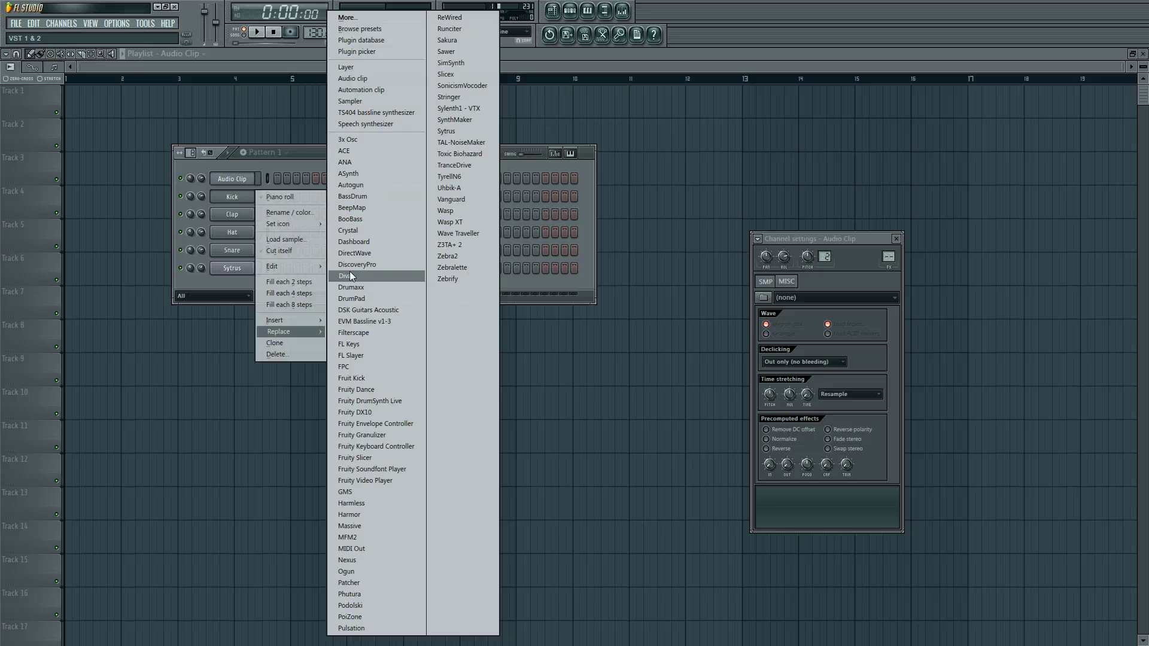
mouse_move(308, 225)
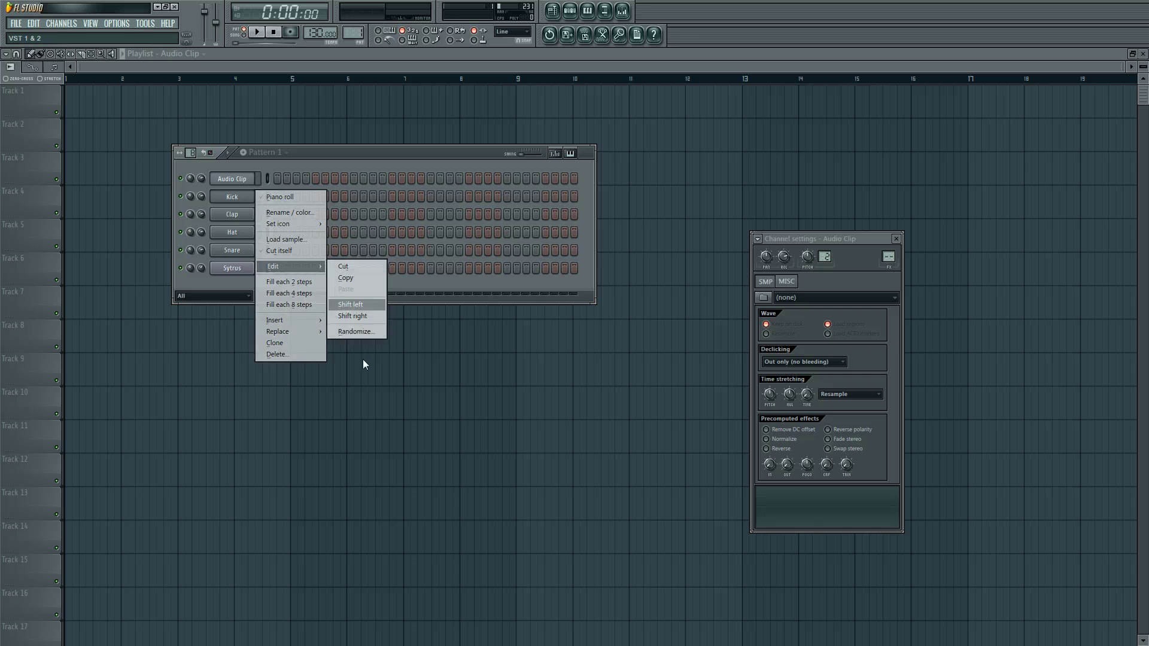
mouse_move(303, 317)
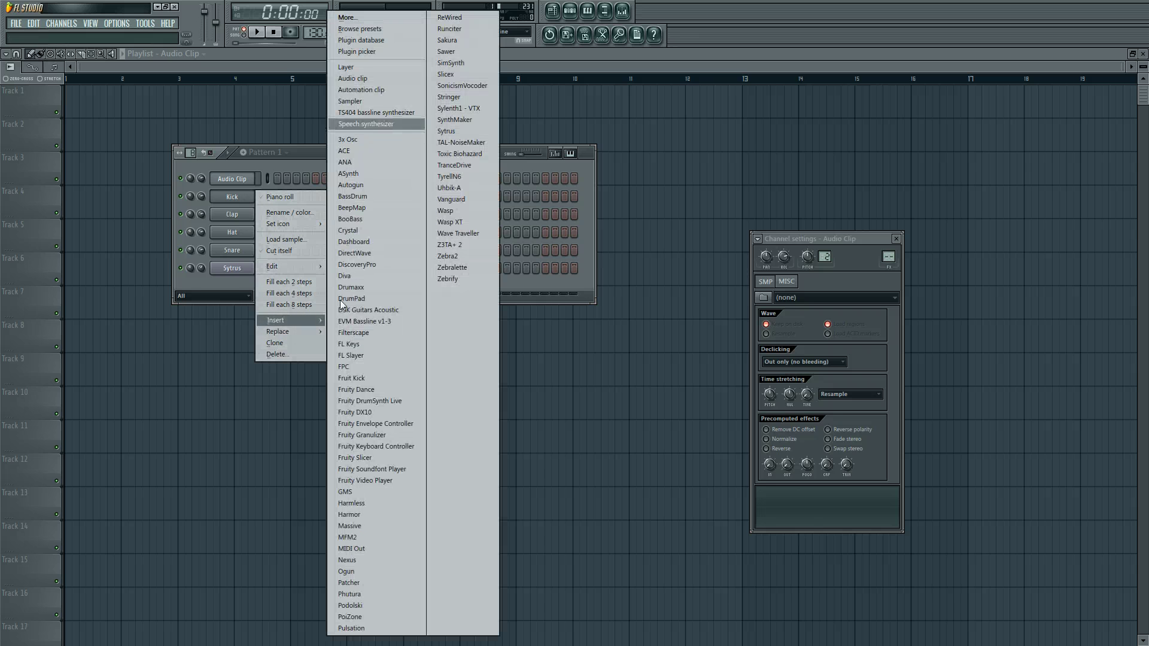
mouse_move(276, 333)
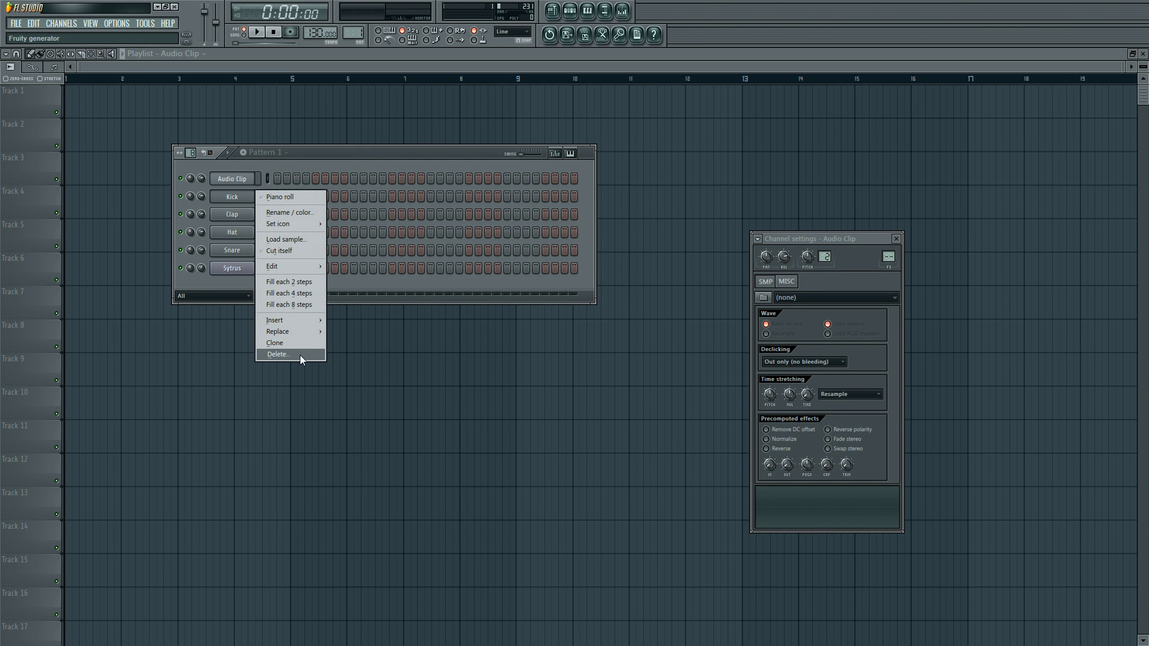
click(300, 354)
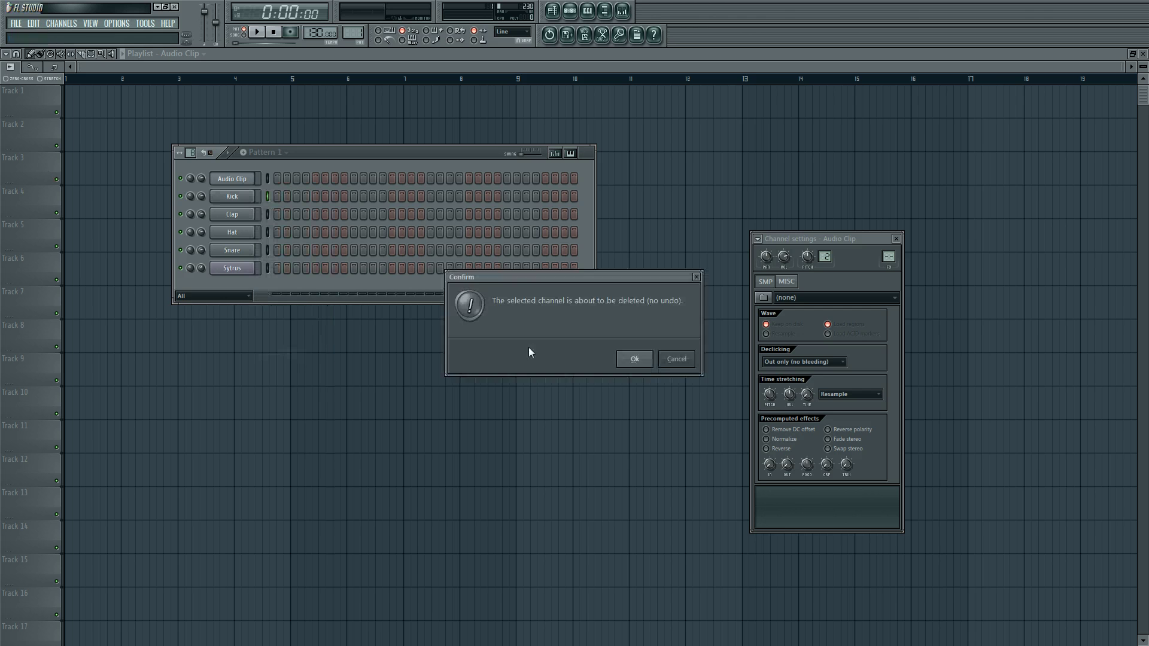
click(634, 360)
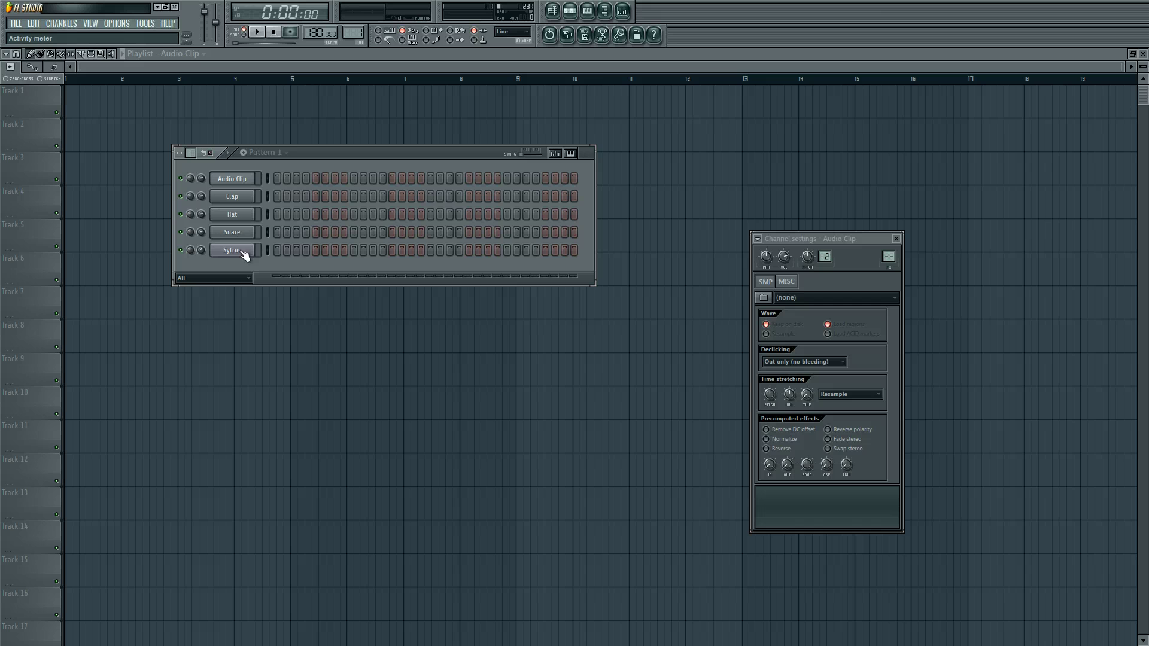
- In the graph editor, set the Audio Clip's step-5 velocity near full and ramp the following velocities to zero
click(556, 154)
mouse_move(359, 299)
mouse_down()
mouse_move(333, 300)
mouse_move(555, 303)
mouse_move(341, 297)
mouse_move(385, 300)
mouse_move(357, 297)
mouse_up()
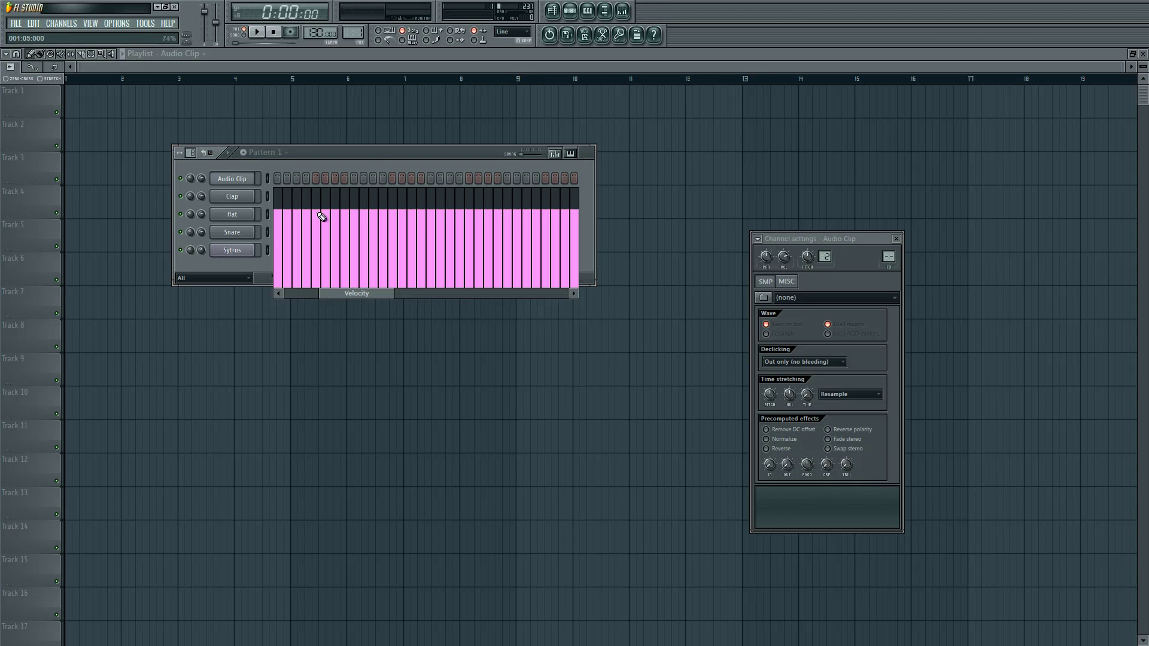
mouse_move(321, 217)
mouse_down()
mouse_move(323, 200)
mouse_move(419, 179)
mouse_move(574, 178)
mouse_up()
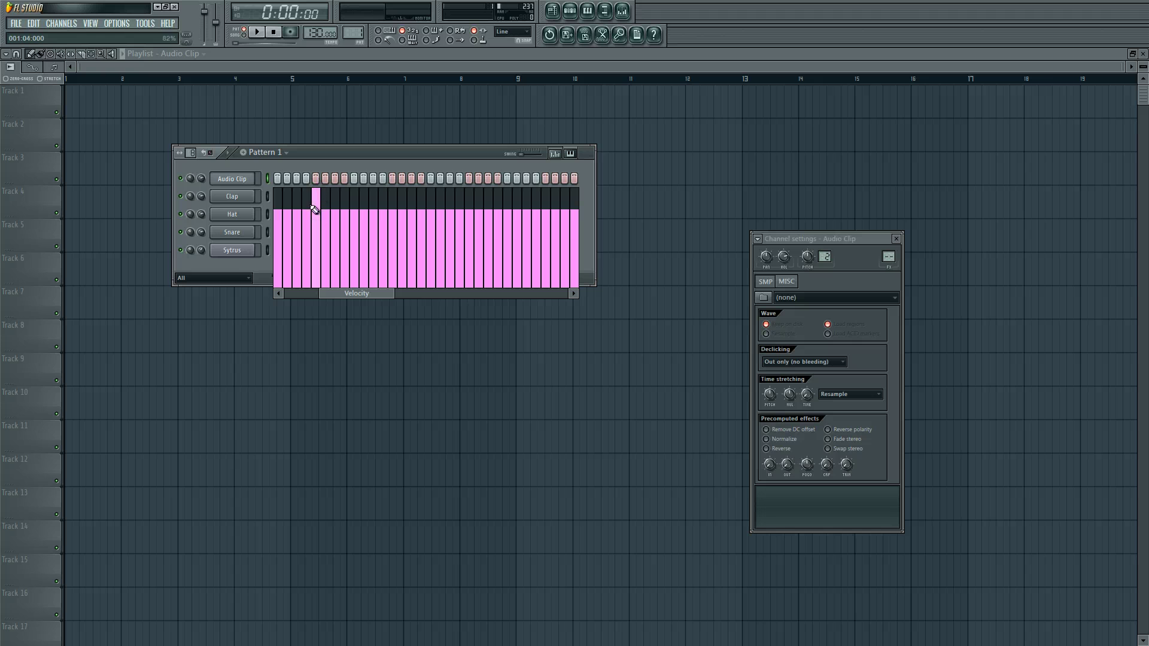
drag(369, 215, 428, 365)
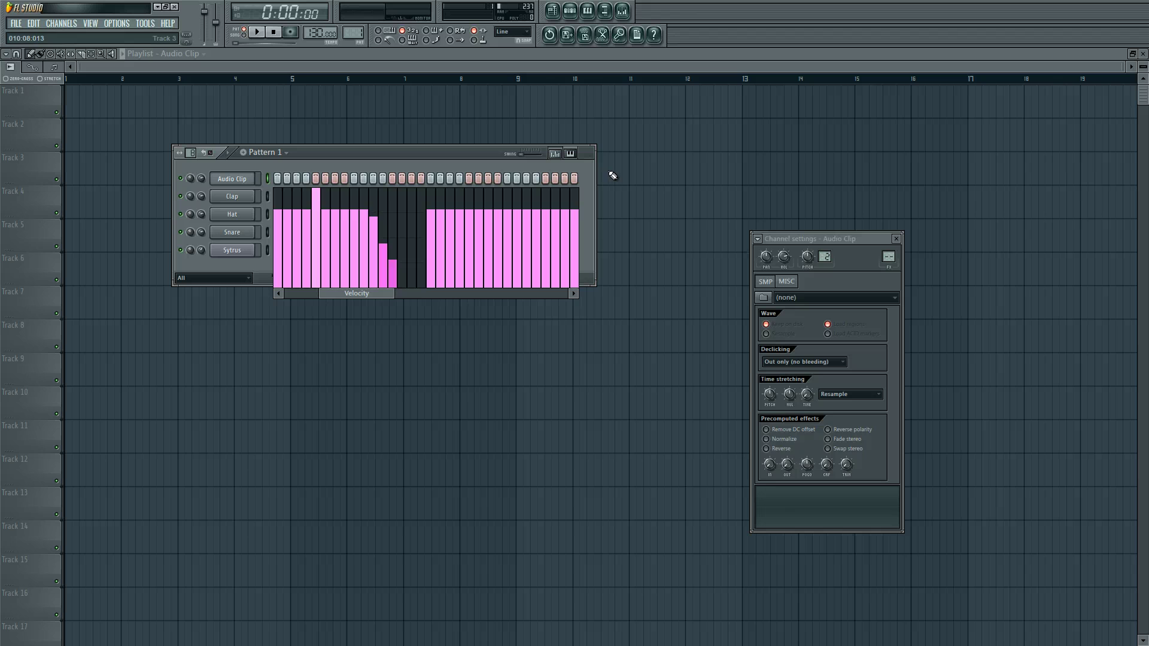
drag(368, 301, 562, 301)
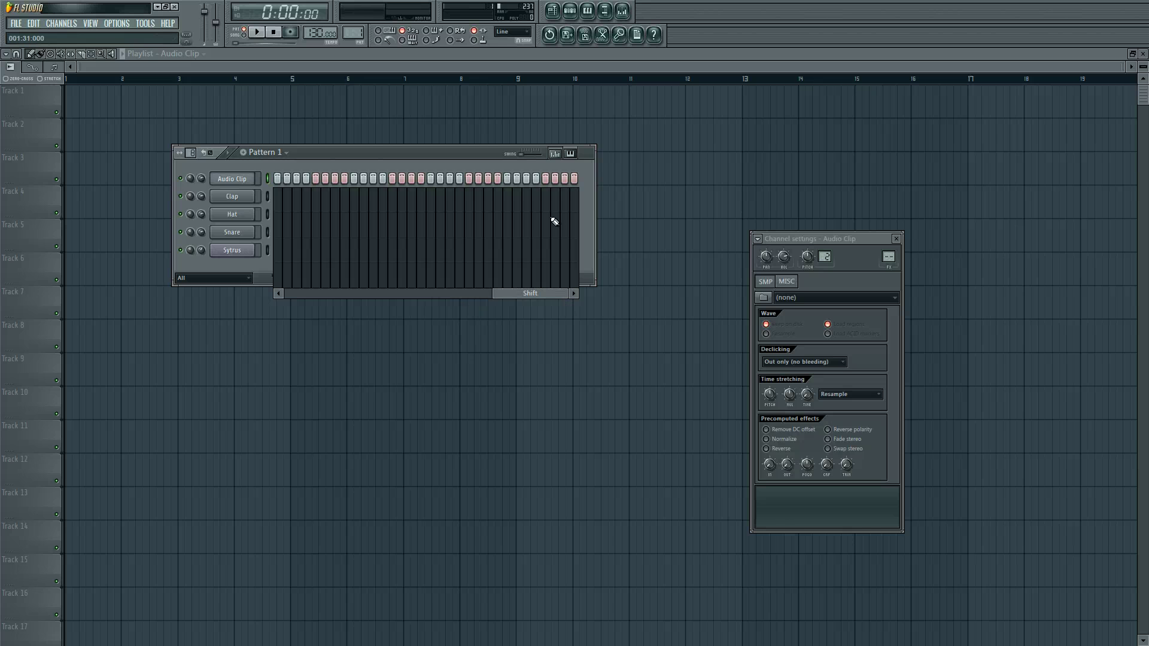
- In the keyboard editor, paint a rising-then-falling pitch melody across the Audio Clip's steps, then close it
click(570, 153)
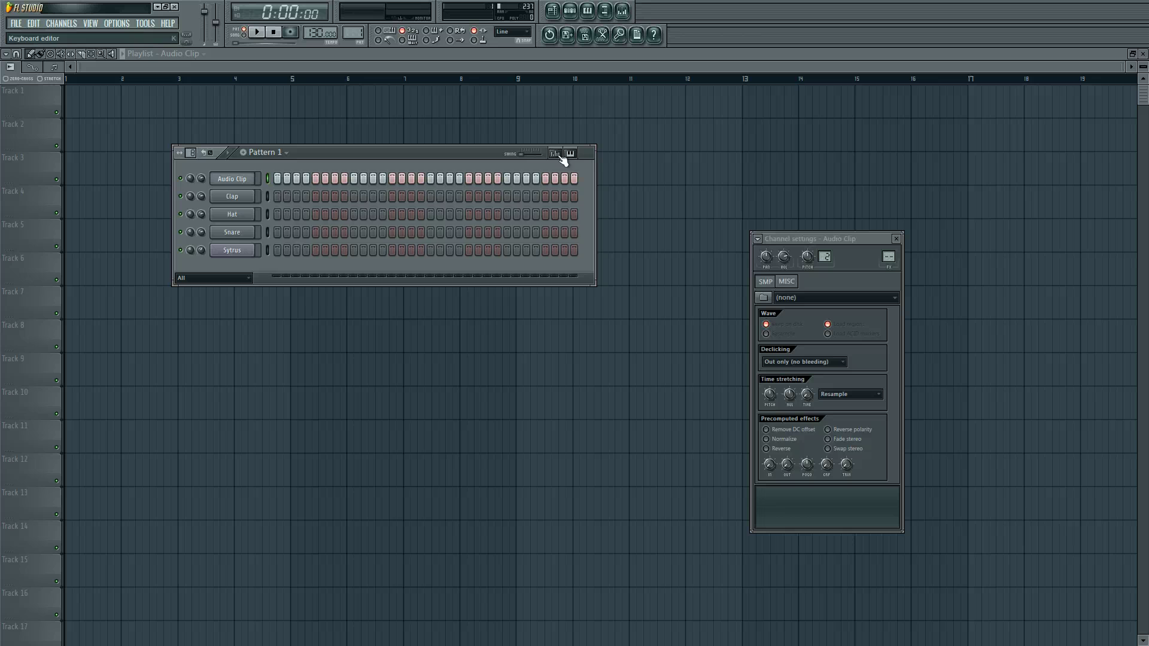
mouse_move(287, 246)
mouse_down()
mouse_move(328, 205)
mouse_move(383, 218)
mouse_move(405, 257)
mouse_move(534, 238)
mouse_move(576, 249)
mouse_move(277, 246)
mouse_move(561, 242)
mouse_move(441, 214)
mouse_move(405, 260)
mouse_move(430, 216)
mouse_move(480, 221)
mouse_up()
click(571, 153)
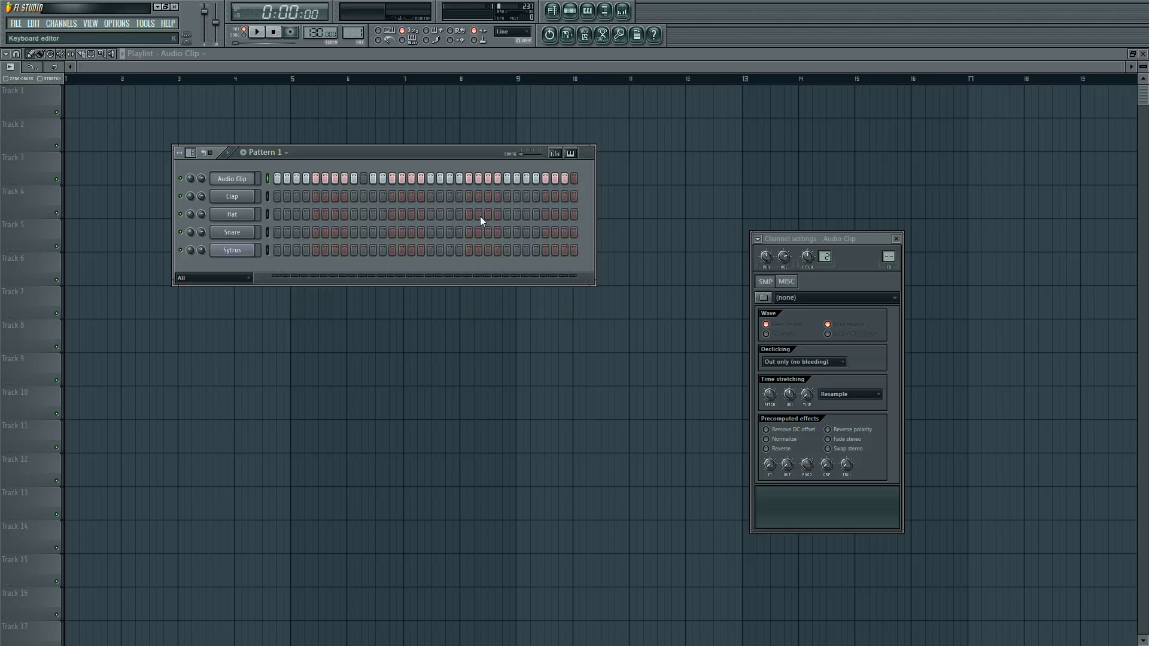